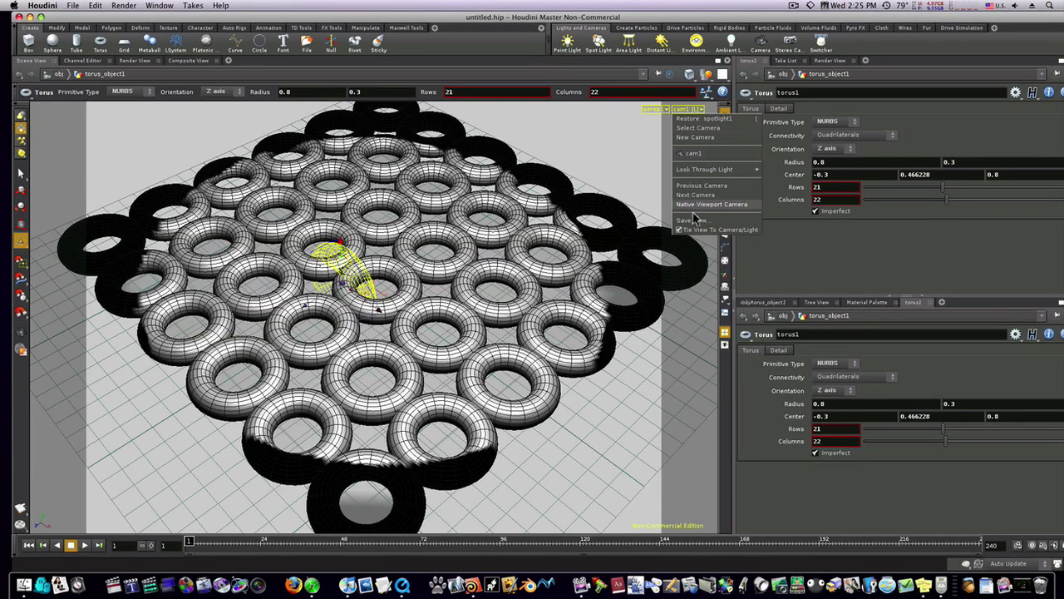
Step: Leave the cam1 view for the free perspective view and frame the whole torus grid
{"action": "left_click", "coordinate": [696, 207]}
{"action": "left_click_drag", "start_coordinate": [487, 297], "coordinate": [257, 213]}
{"action": "key", "text": "Return"}
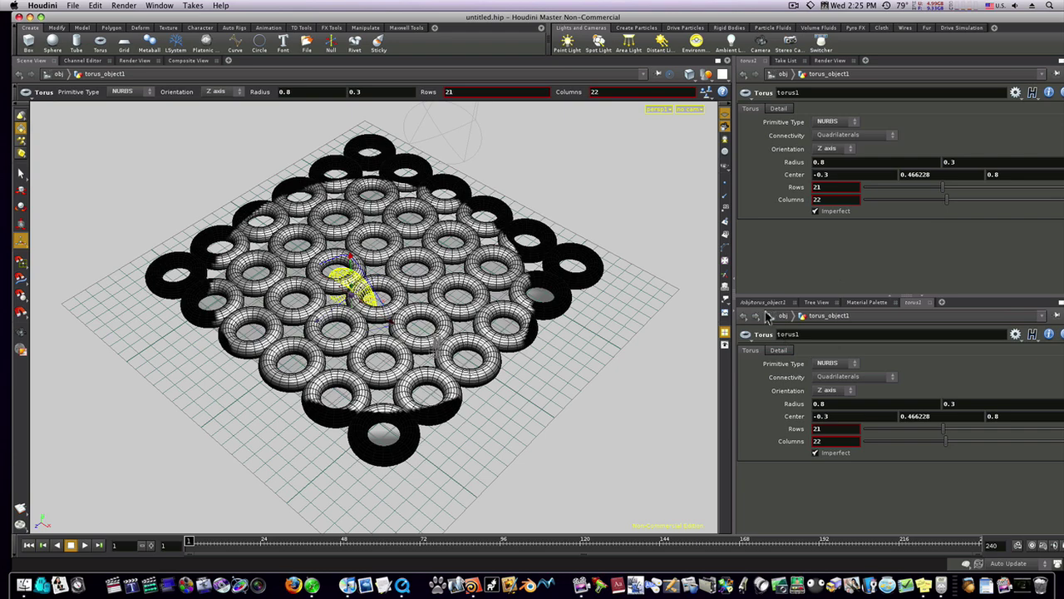
Step: Go up from the torus network to the object level and open the light parameters of spotlight1
{"action": "key", "text": "alt+shift+n"}
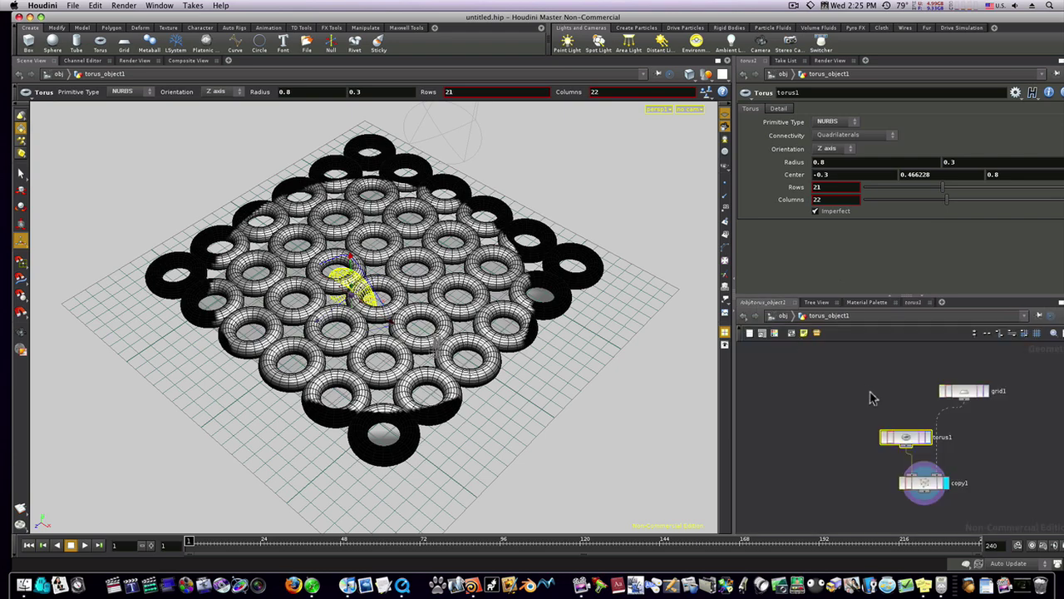
{"action": "left_click", "coordinate": [773, 316]}
{"action": "left_click", "coordinate": [853, 420]}
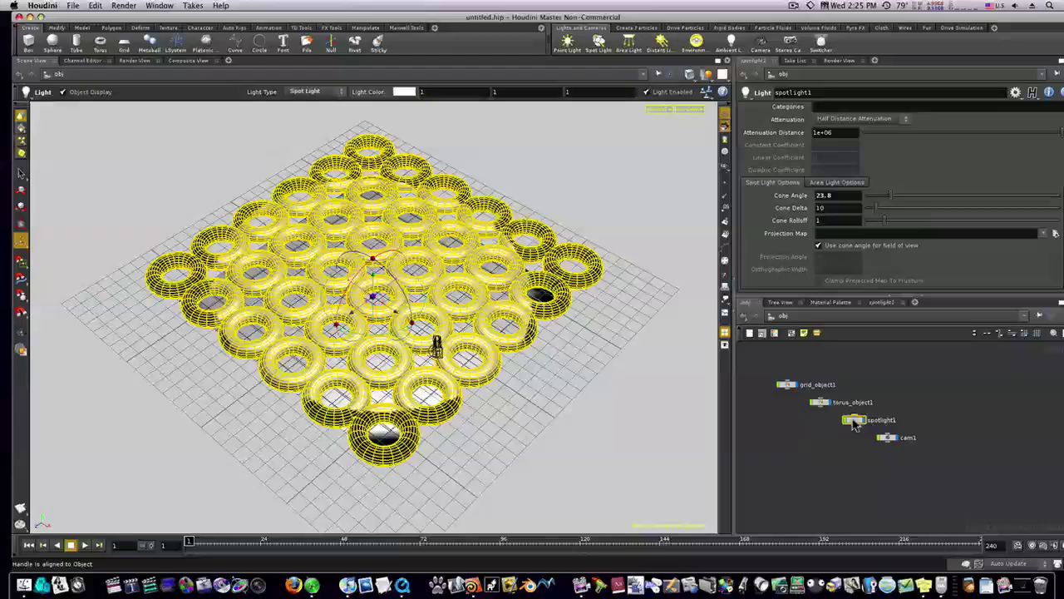
{"action": "double_click", "coordinate": [855, 421]}
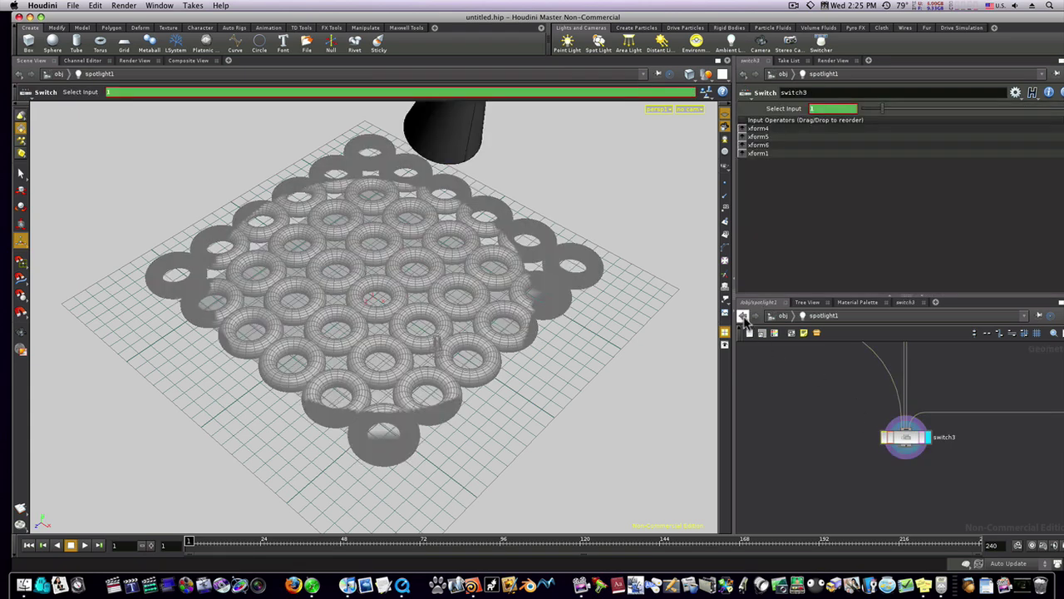
{"action": "left_click", "coordinate": [780, 316]}
{"action": "left_click", "coordinate": [885, 303]}
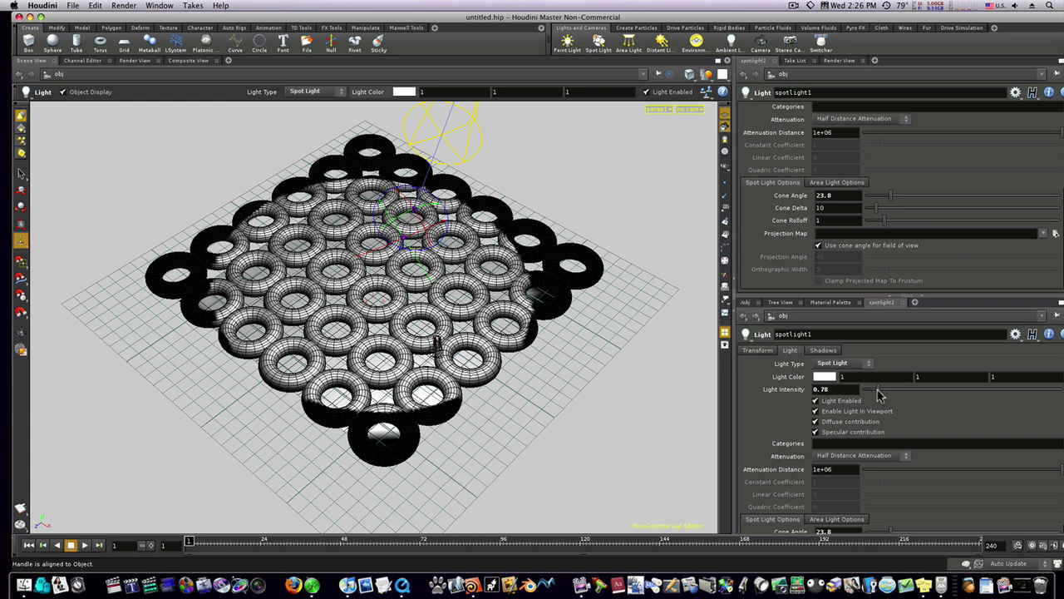
Step: Set the spotlight's light intensity to 0.7, cone angle to 28.6, cone delta to 10.5 and cone rolloff to 1.59
{"action": "left_click_drag", "start_coordinate": [878, 389], "coordinate": [875, 389]}
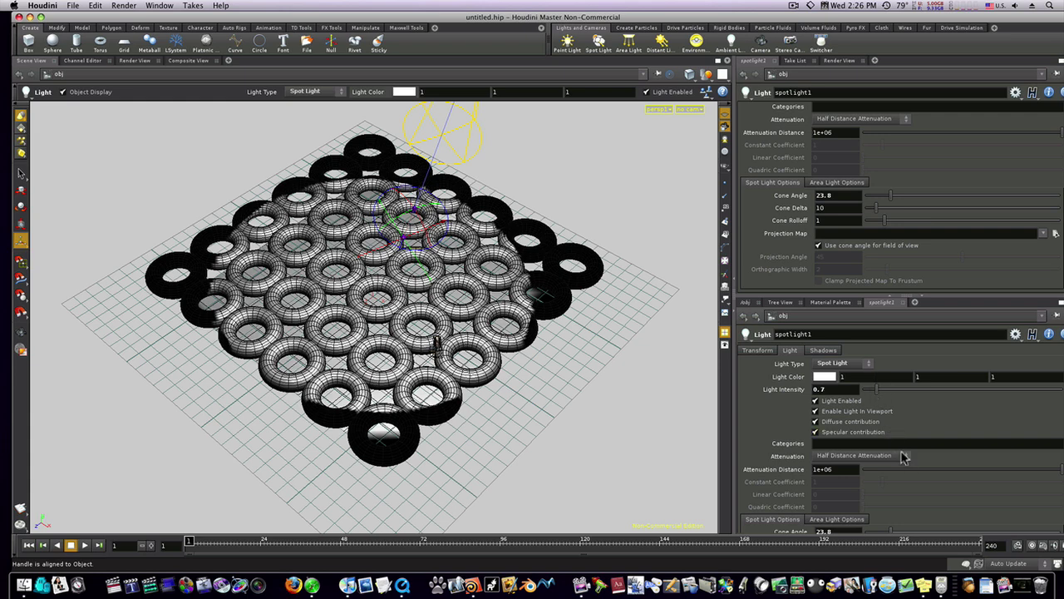
{"action": "scroll", "coordinate": [925, 483], "scroll_direction": "down", "scroll_amount": 5}
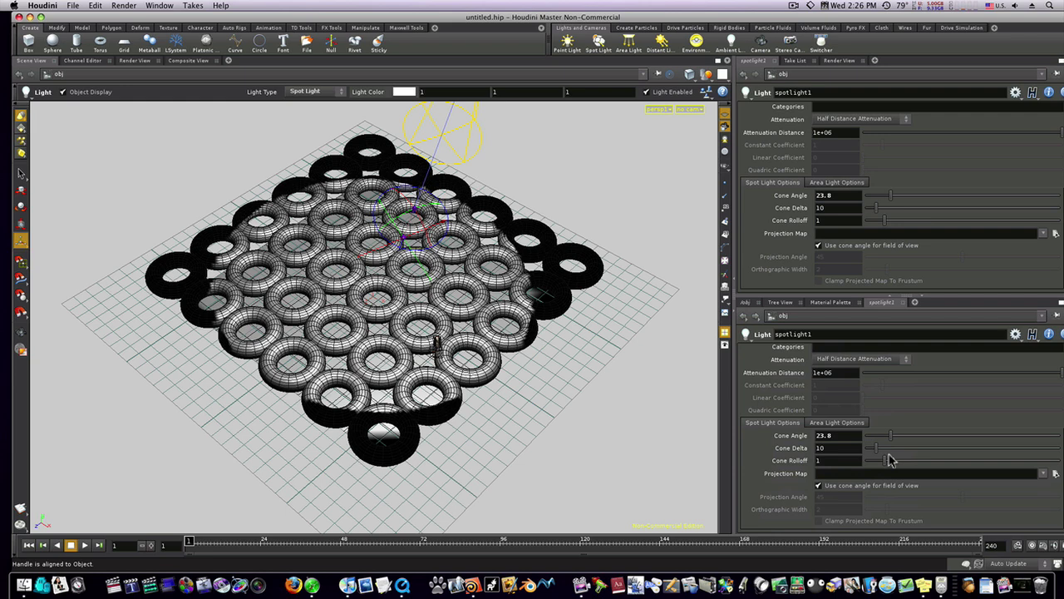
{"action": "mouse_move", "coordinate": [880, 454]}
{"action": "left_mouse_down"}
{"action": "mouse_move", "coordinate": [895, 435]}
{"action": "mouse_move", "coordinate": [908, 463]}
{"action": "mouse_move", "coordinate": [897, 463]}
{"action": "left_mouse_up"}
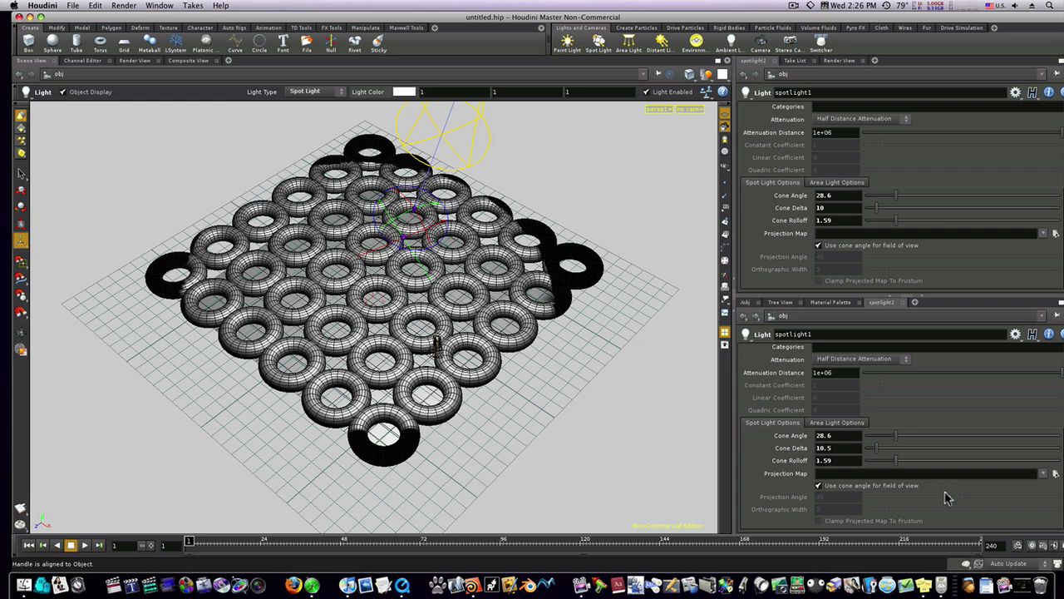
Step: Set the spotlight's shadow bias to 0.11 and shadow intensity to 0.77, and bring up the Mantra render preview
{"action": "scroll", "coordinate": [917, 438], "scroll_direction": "up", "scroll_amount": 3}
{"action": "scroll", "coordinate": [858, 381], "scroll_direction": "up", "scroll_amount": 1}
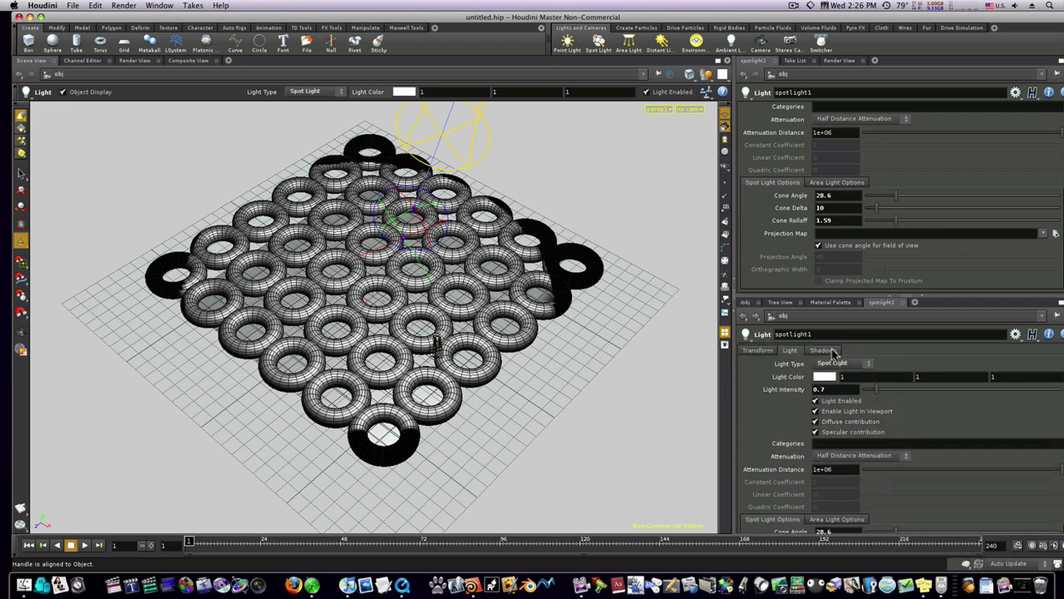
{"action": "left_click", "coordinate": [832, 350]}
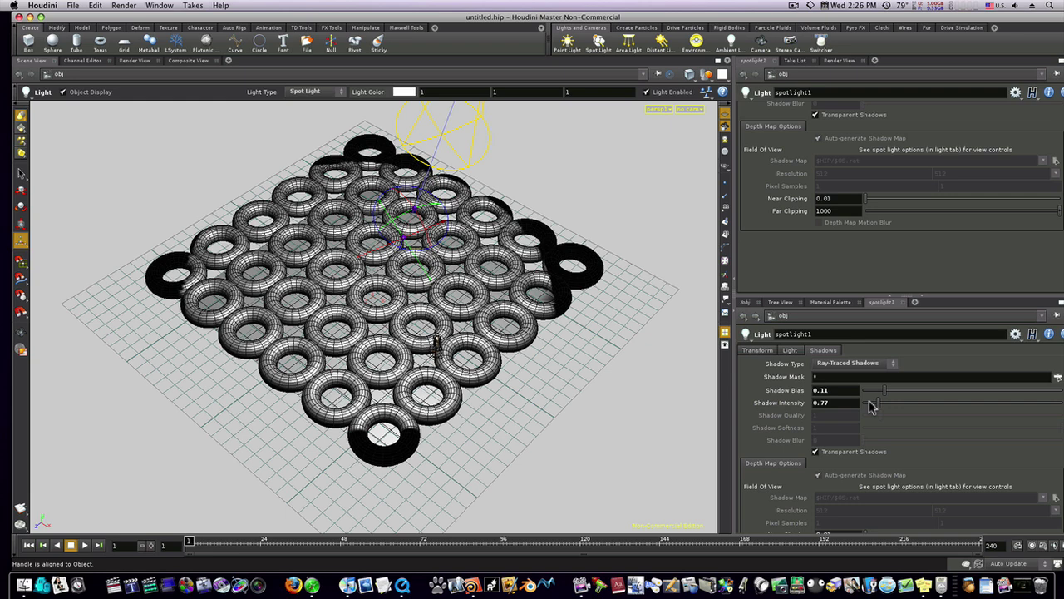
{"action": "left_click", "coordinate": [839, 61]}
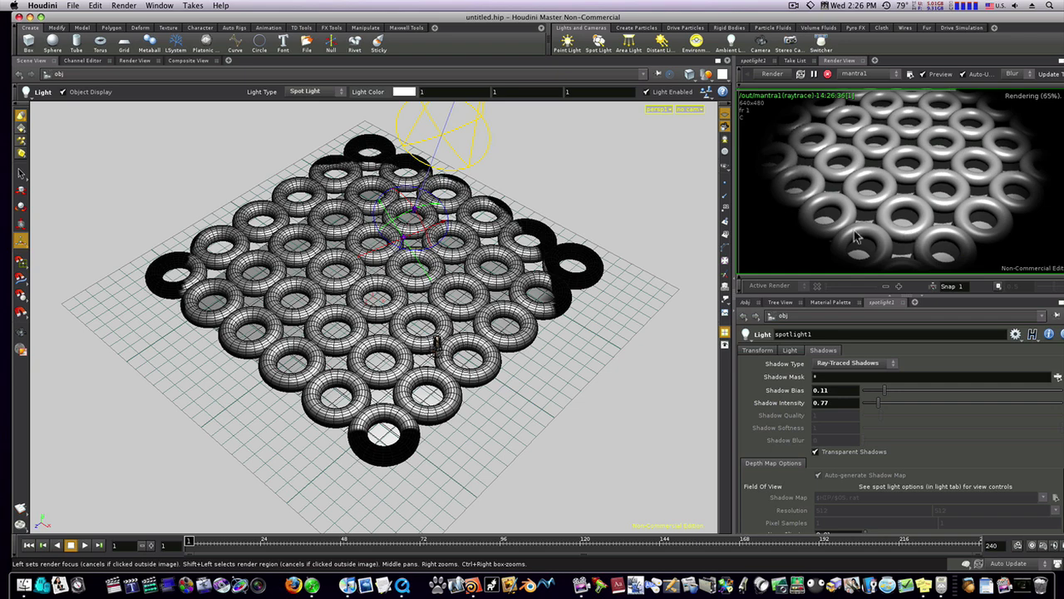
Step: Look through cam1 and rotate the camera to view the torus grid from another angle
{"action": "left_click", "coordinate": [691, 110]}
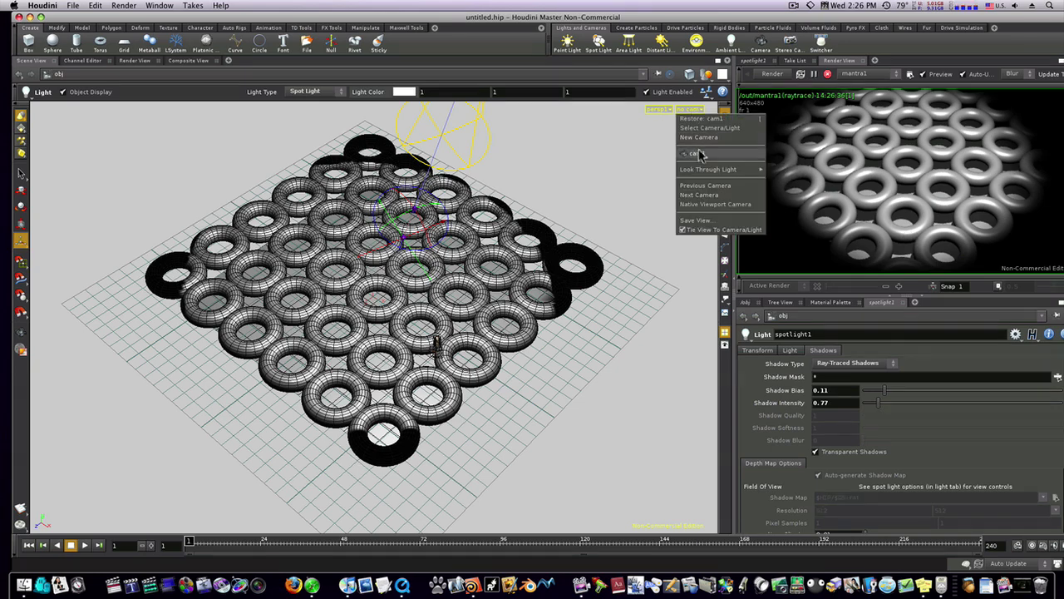
{"action": "left_click", "coordinate": [699, 156]}
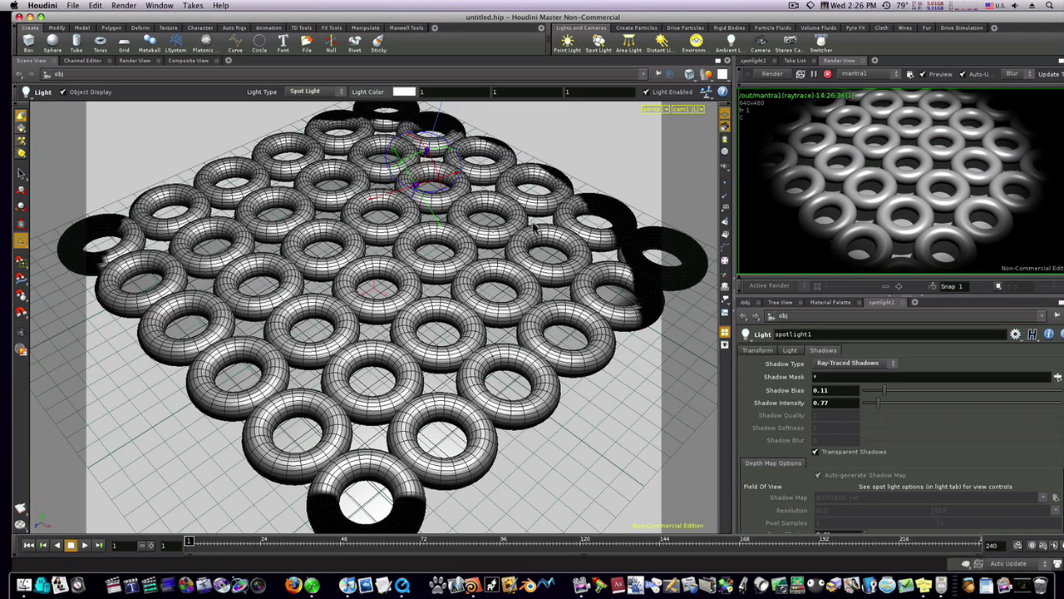
{"action": "key", "text": "Escape"}
{"action": "left_click_drag", "start_coordinate": [474, 250], "coordinate": [335, 237]}
{"action": "key", "text": "Return"}
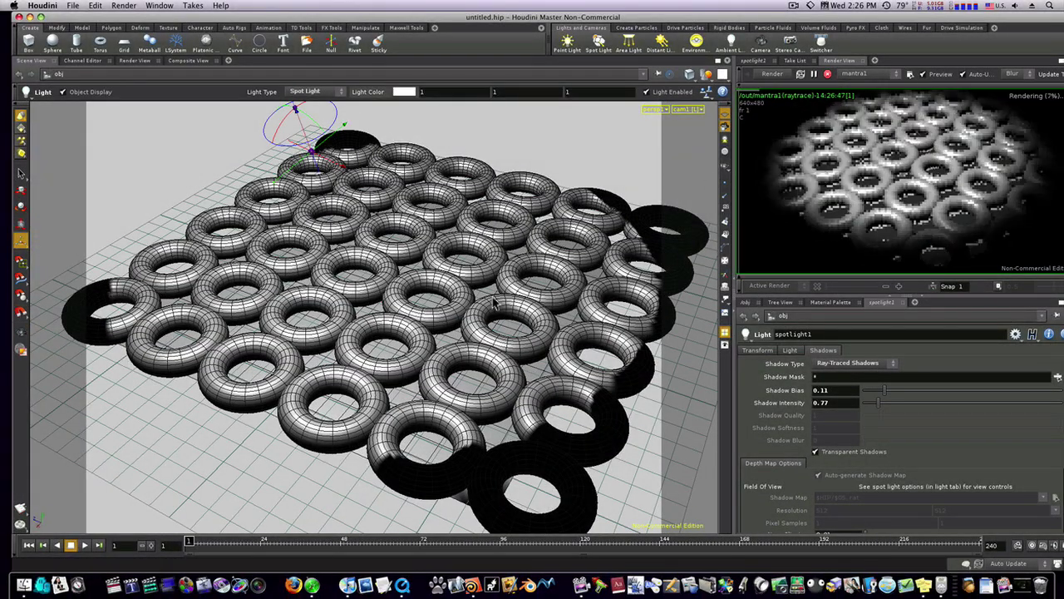
Step: Reframe cam1 from the opposite diagonal so that the full torus grid fills the camera frame
{"action": "right_click", "coordinate": [490, 301]}
{"action": "key", "text": "Escape"}
{"action": "left_click_drag", "start_coordinate": [457, 277], "coordinate": [438, 296]}
{"action": "key", "text": "Return"}
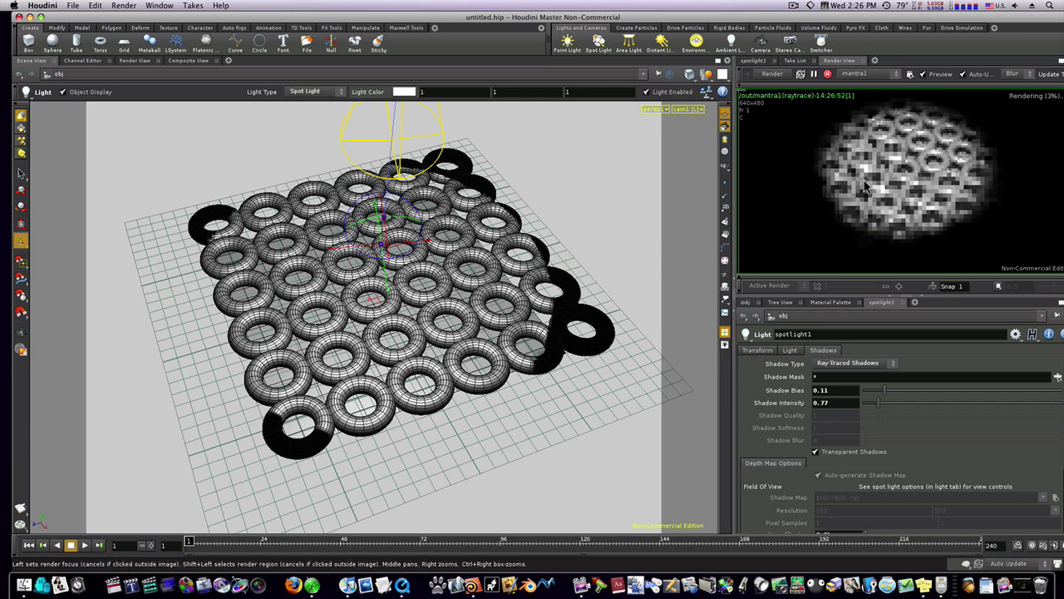
{"action": "key", "text": "Escape"}
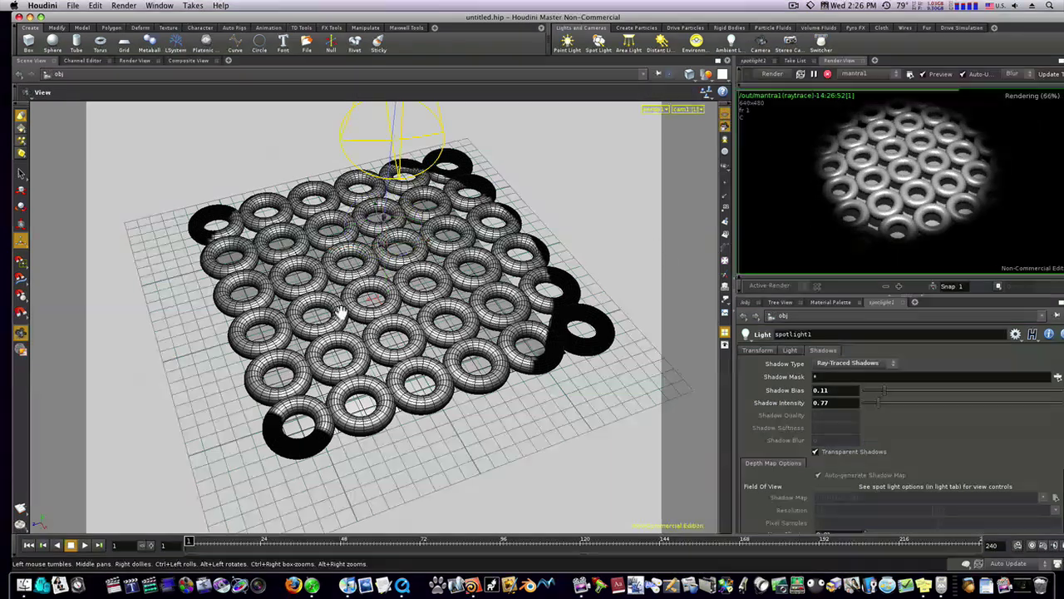
{"action": "left_click_drag", "start_coordinate": [348, 321], "coordinate": [397, 311]}
{"action": "right_click_drag", "start_coordinate": [397, 311], "coordinate": [520, 324]}
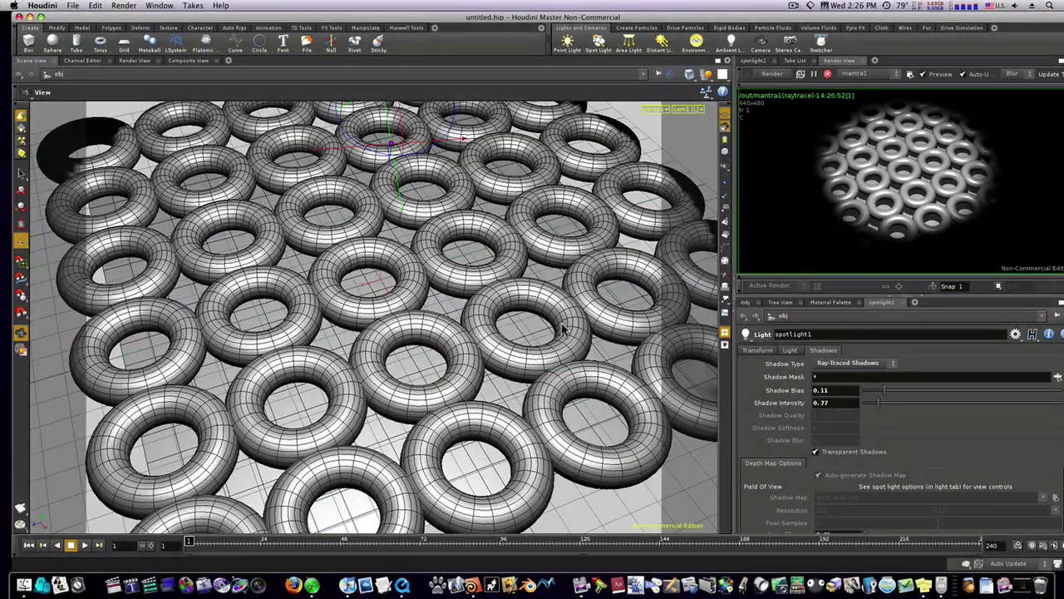
{"action": "key", "text": "Return"}
{"action": "scroll", "coordinate": [510, 321], "scroll_direction": "down", "scroll_amount": 5}
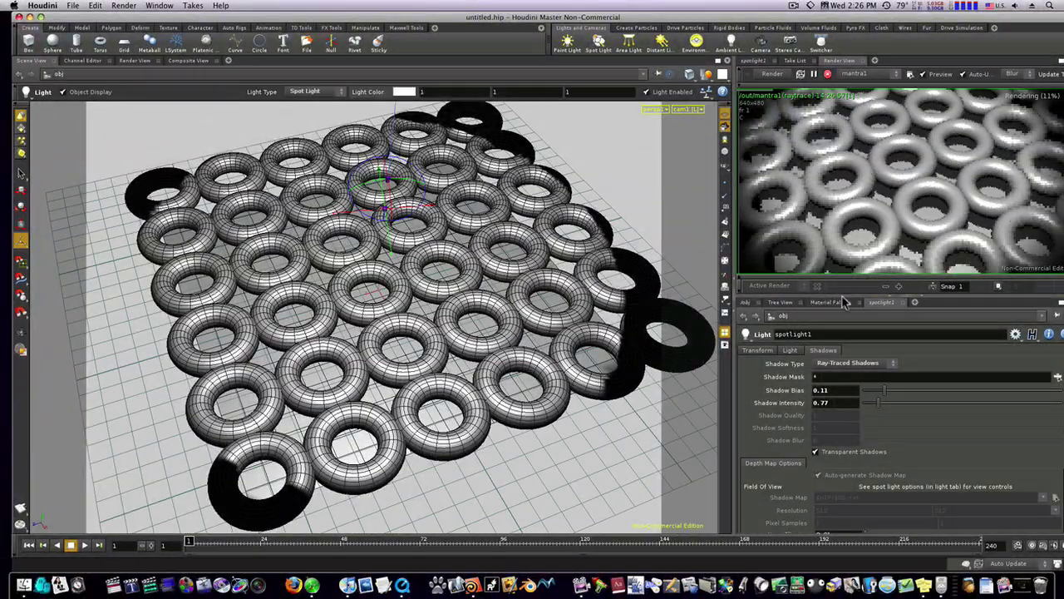
Step: Add the Bricking building material to the scene and assign it to the floor grid beneath the tori
{"action": "left_click", "coordinate": [835, 302]}
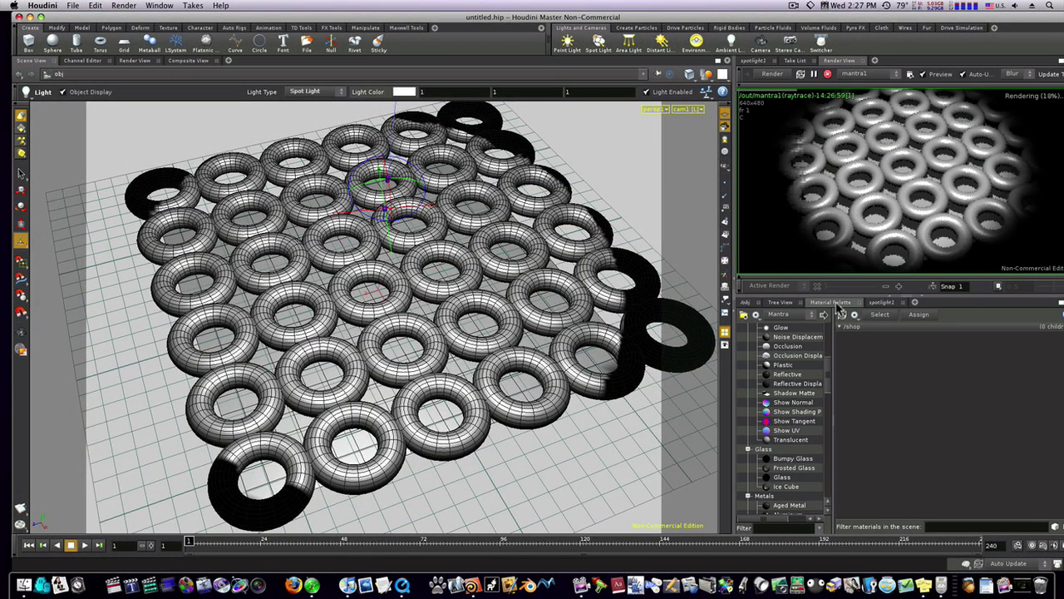
{"action": "scroll", "coordinate": [795, 387], "scroll_direction": "up", "scroll_amount": 4}
{"action": "scroll", "coordinate": [781, 331], "scroll_direction": "up", "scroll_amount": 3}
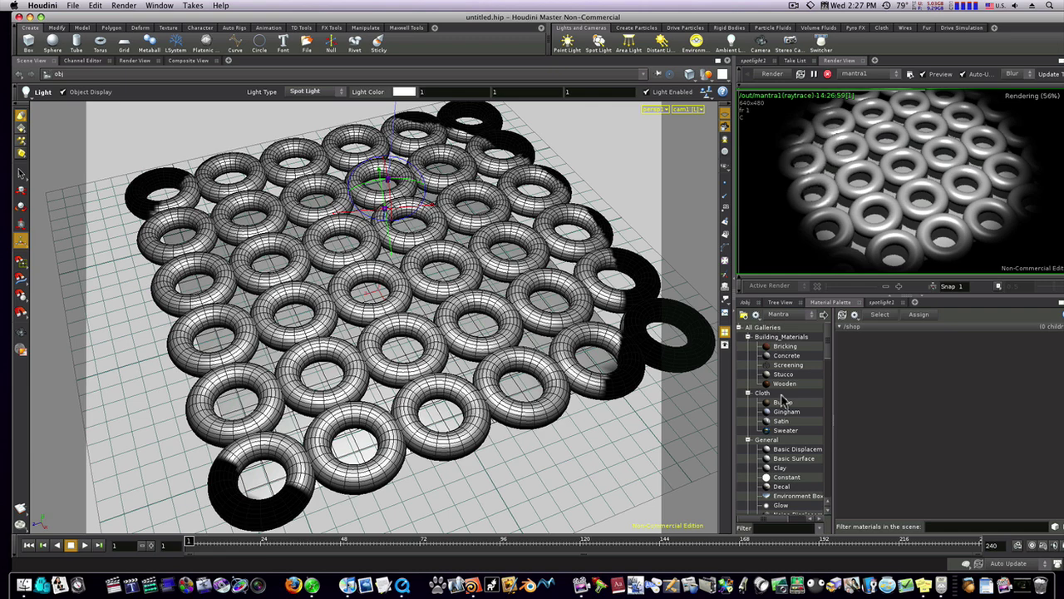
{"action": "left_click", "coordinate": [779, 345]}
{"action": "left_click_drag", "start_coordinate": [862, 359], "coordinate": [861, 356]}
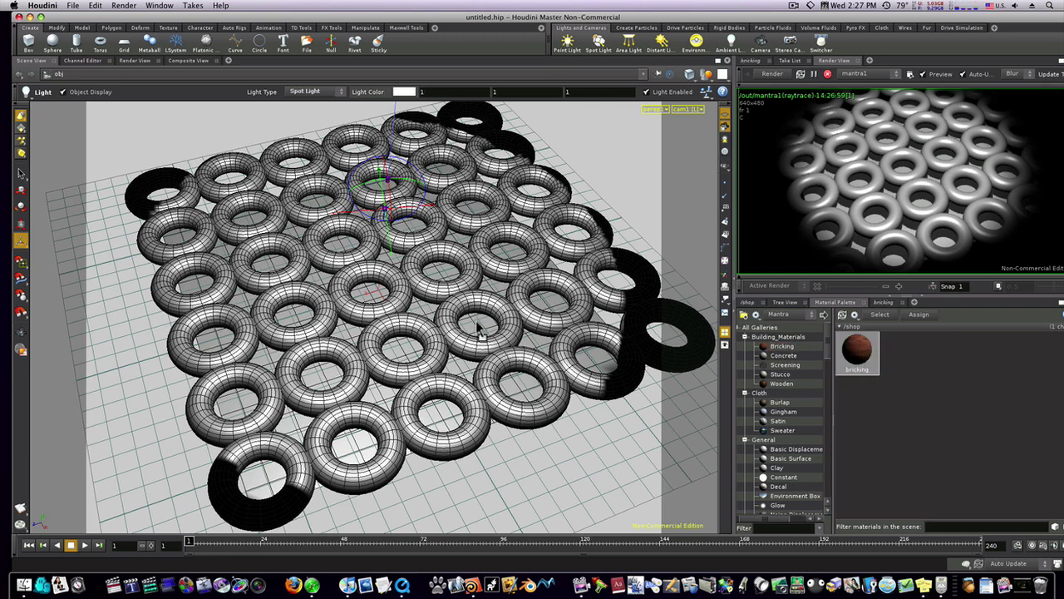
{"action": "left_click_drag", "start_coordinate": [478, 328], "coordinate": [479, 329]}
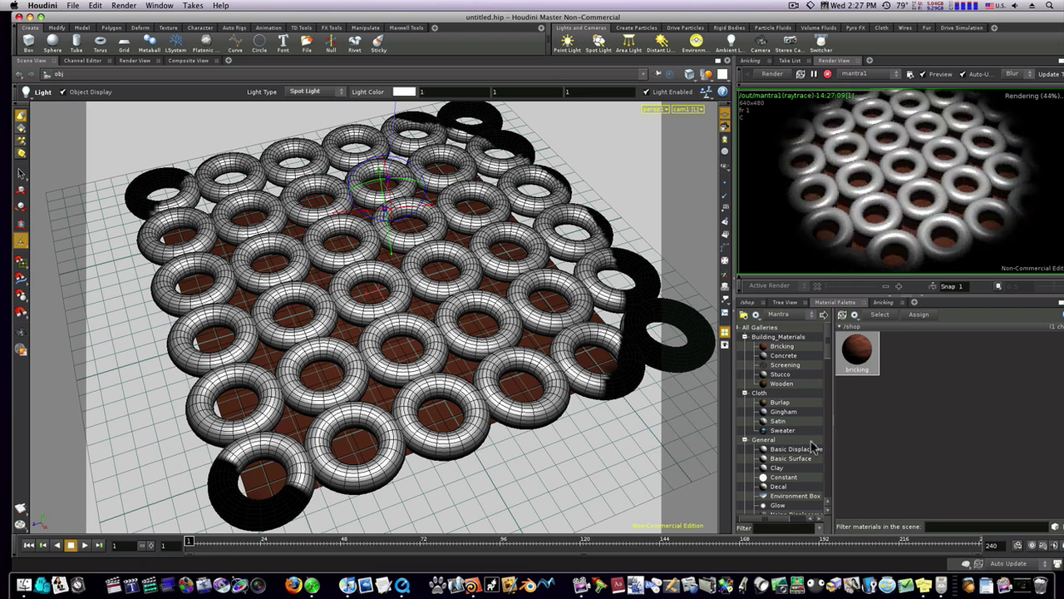
Step: Add the Glow material from the General gallery to the scene and assign it to the tori
{"action": "scroll", "coordinate": [811, 447], "scroll_direction": "down", "scroll_amount": 3}
{"action": "scroll", "coordinate": [805, 450], "scroll_direction": "down", "scroll_amount": 1}
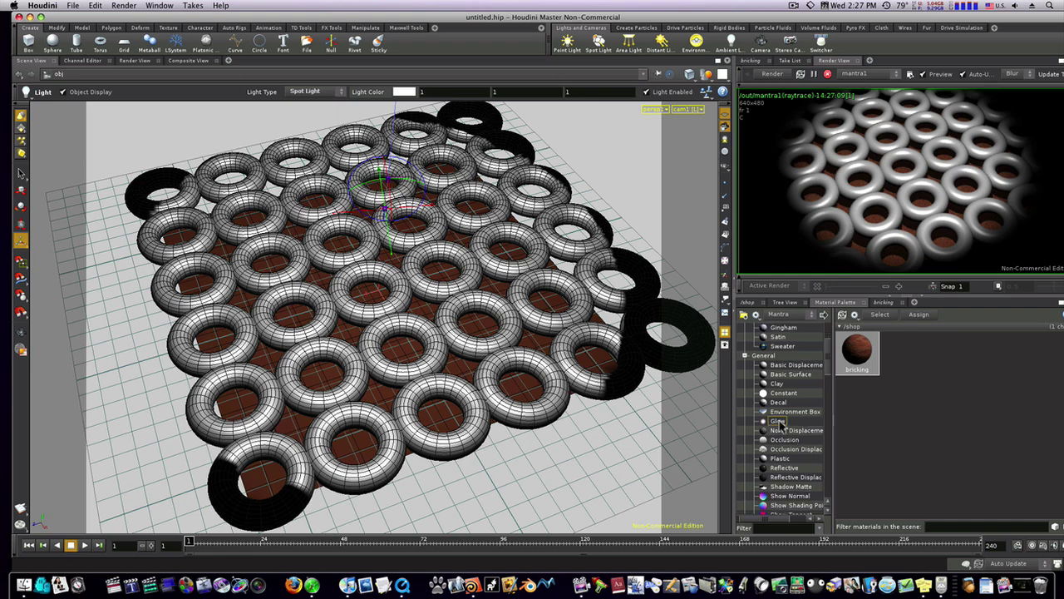
{"action": "left_click_drag", "start_coordinate": [779, 424], "coordinate": [957, 388]}
{"action": "left_click", "coordinate": [900, 349]}
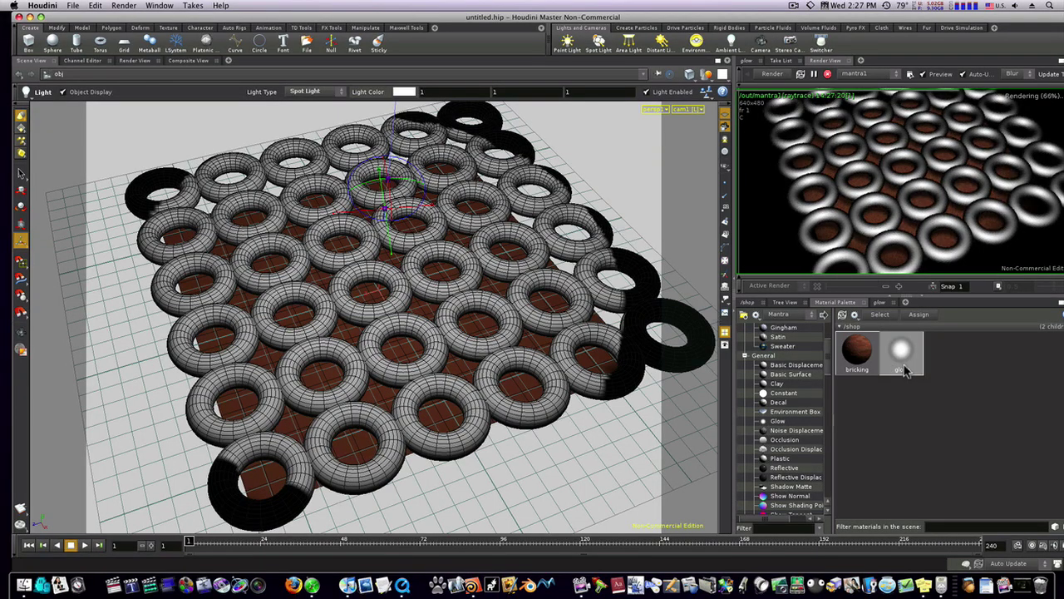
Step: Change the glow material's Glow Color to blue (0.205, 0.27125, 1)
{"action": "left_click", "coordinate": [878, 302]}
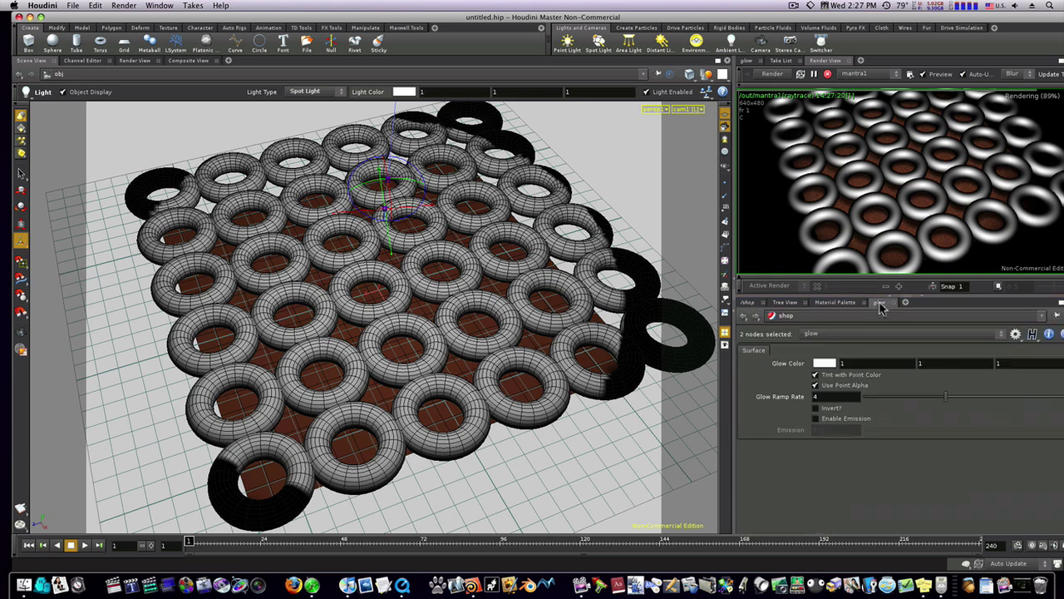
{"action": "left_click", "coordinate": [826, 364]}
{"action": "left_click", "coordinate": [573, 170]}
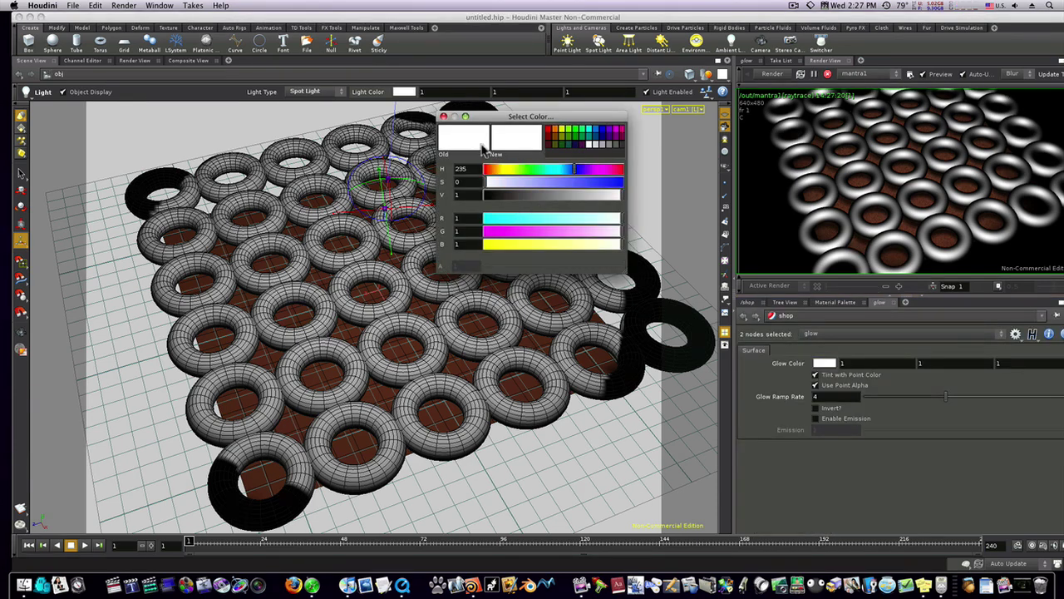
{"action": "left_click", "coordinate": [593, 188]}
{"action": "left_click", "coordinate": [444, 116]}
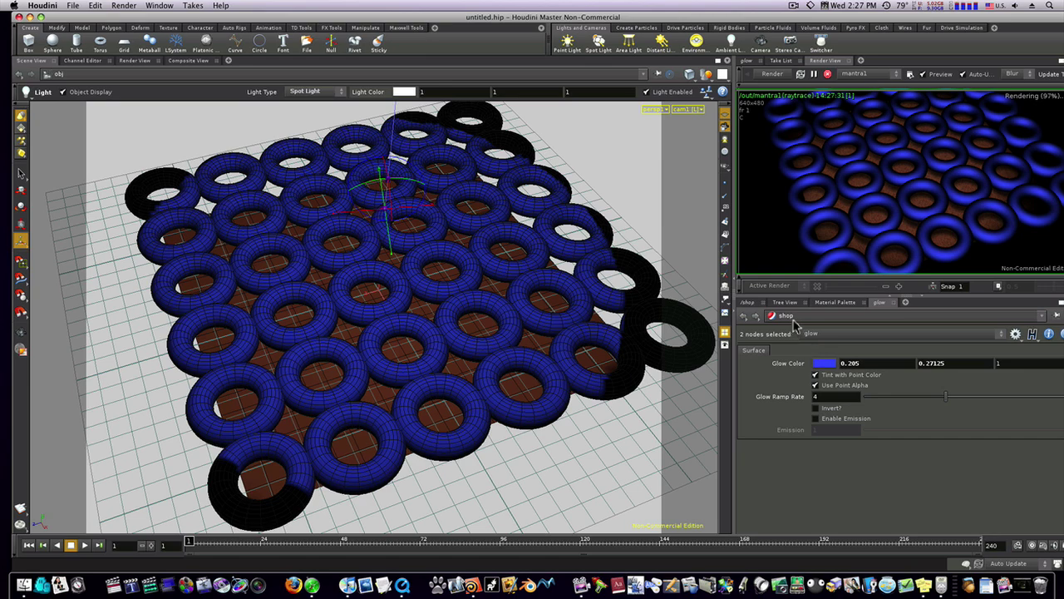
Step: Delete the glow material from the scene's materials
{"action": "left_click", "coordinate": [837, 302]}
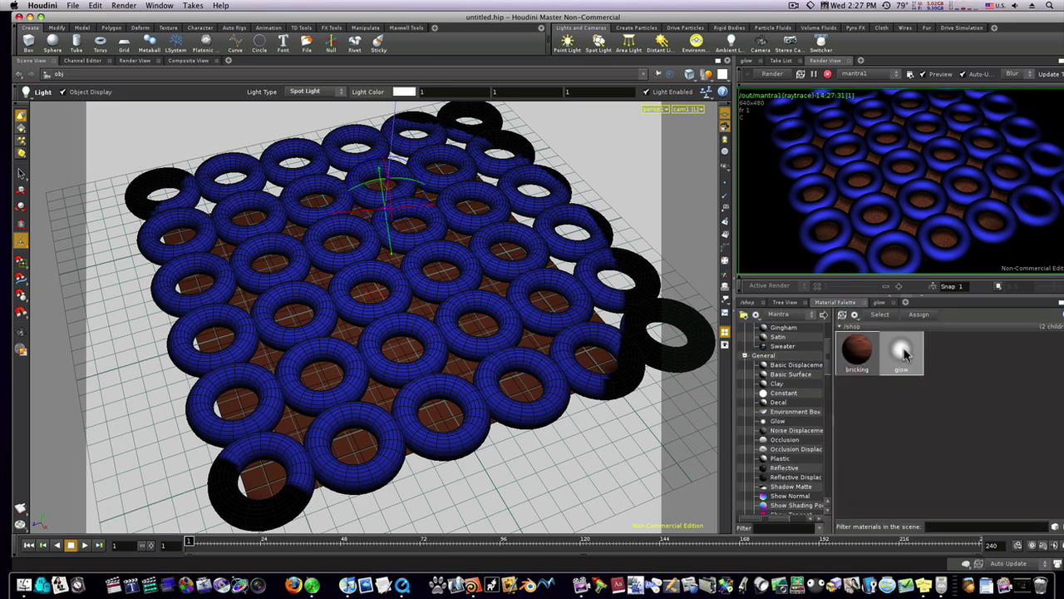
{"action": "key", "text": "Delete"}
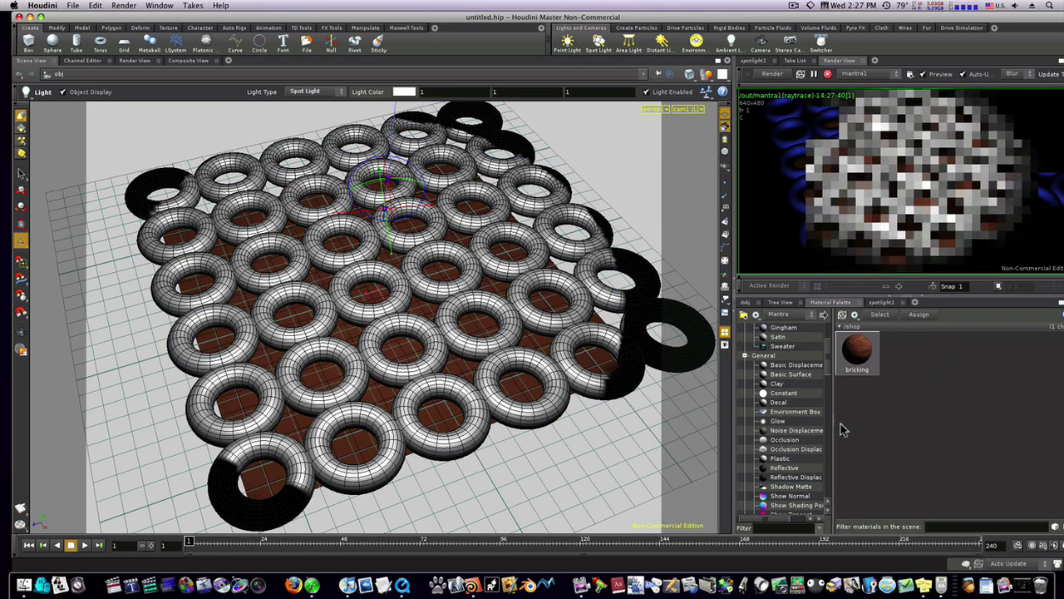
Step: Add the Glass material and the Reflective material from the Mantra gallery to the scene's materials
{"action": "left_click_drag", "start_coordinate": [828, 367], "coordinate": [829, 394]}
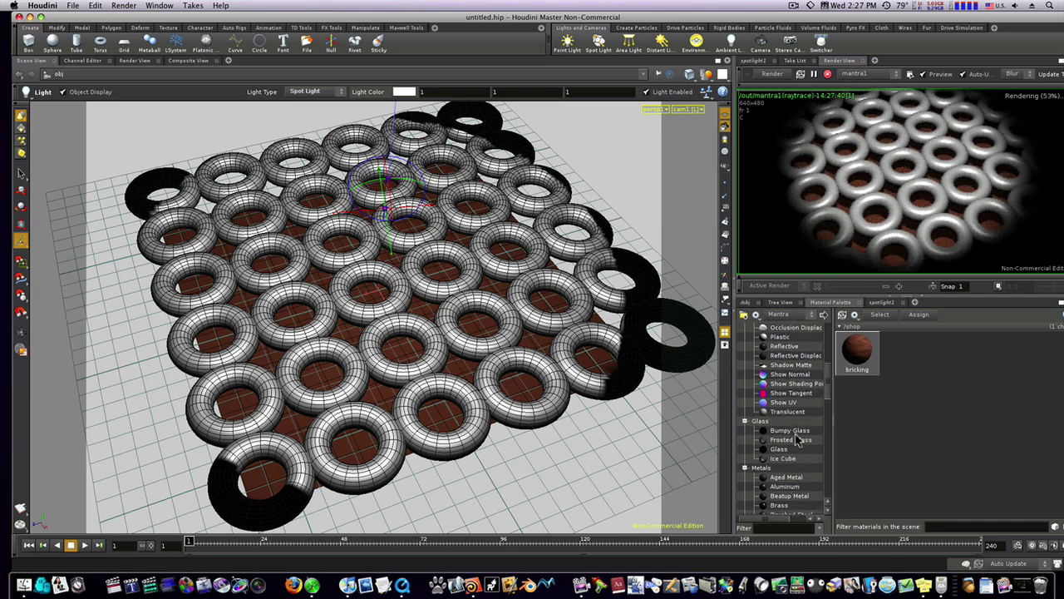
{"action": "left_click_drag", "start_coordinate": [779, 449], "coordinate": [905, 397]}
{"action": "scroll", "coordinate": [798, 429], "scroll_direction": "up", "scroll_amount": 4}
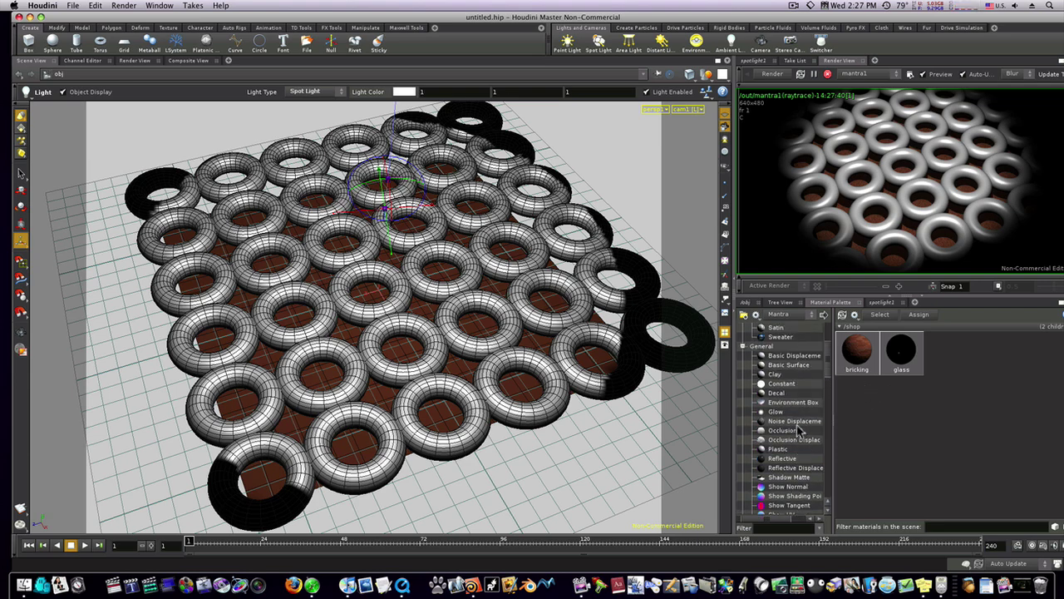
{"action": "scroll", "coordinate": [798, 430], "scroll_direction": "up", "scroll_amount": 4}
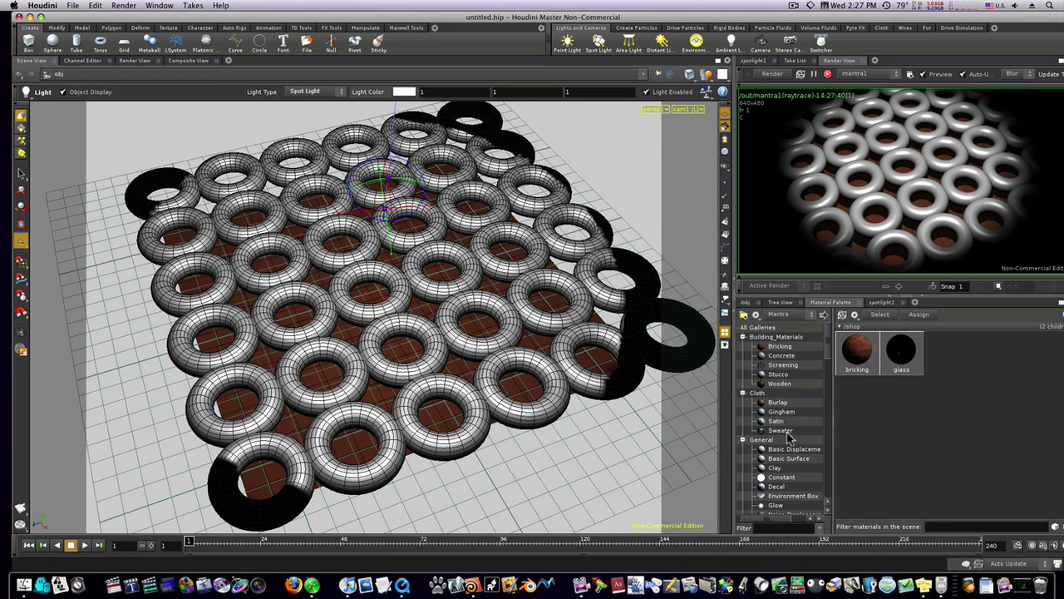
{"action": "scroll", "coordinate": [807, 429], "scroll_direction": "down", "scroll_amount": 5}
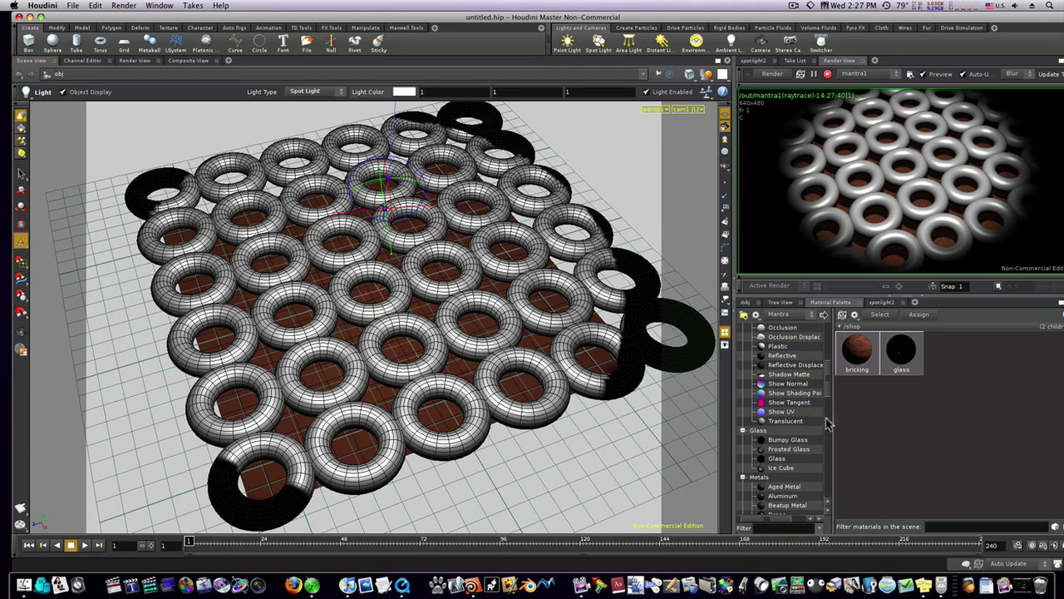
{"action": "mouse_move", "coordinate": [832, 400]}
{"action": "left_mouse_down"}
{"action": "mouse_move", "coordinate": [865, 398]}
{"action": "mouse_move", "coordinate": [827, 394]}
{"action": "mouse_move", "coordinate": [829, 417]}
{"action": "mouse_move", "coordinate": [829, 394]}
{"action": "left_mouse_up"}
{"action": "left_click", "coordinate": [789, 338]}
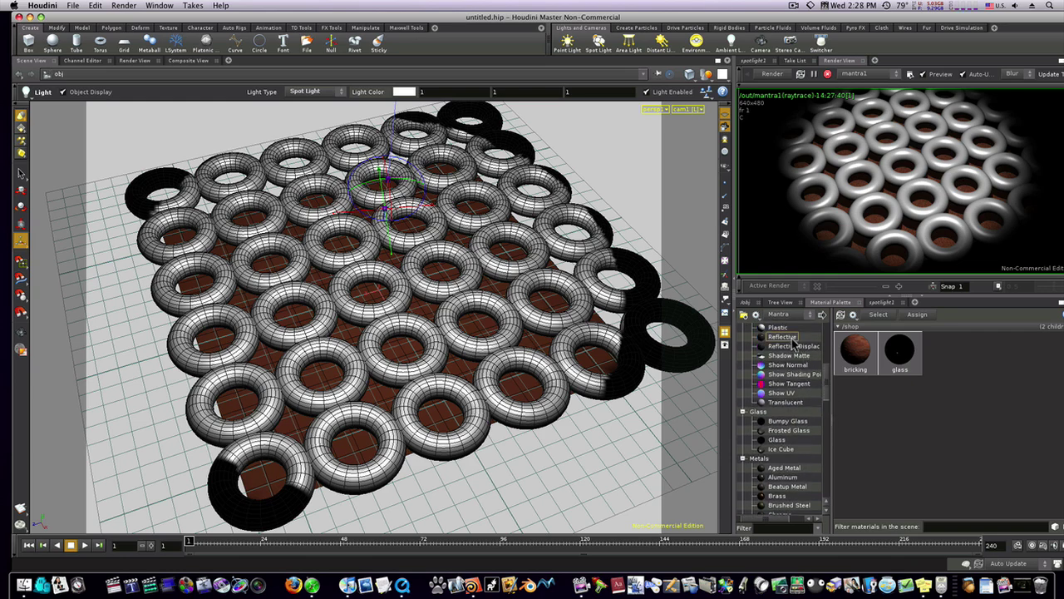
{"action": "left_click_drag", "start_coordinate": [1017, 422], "coordinate": [1018, 423]}
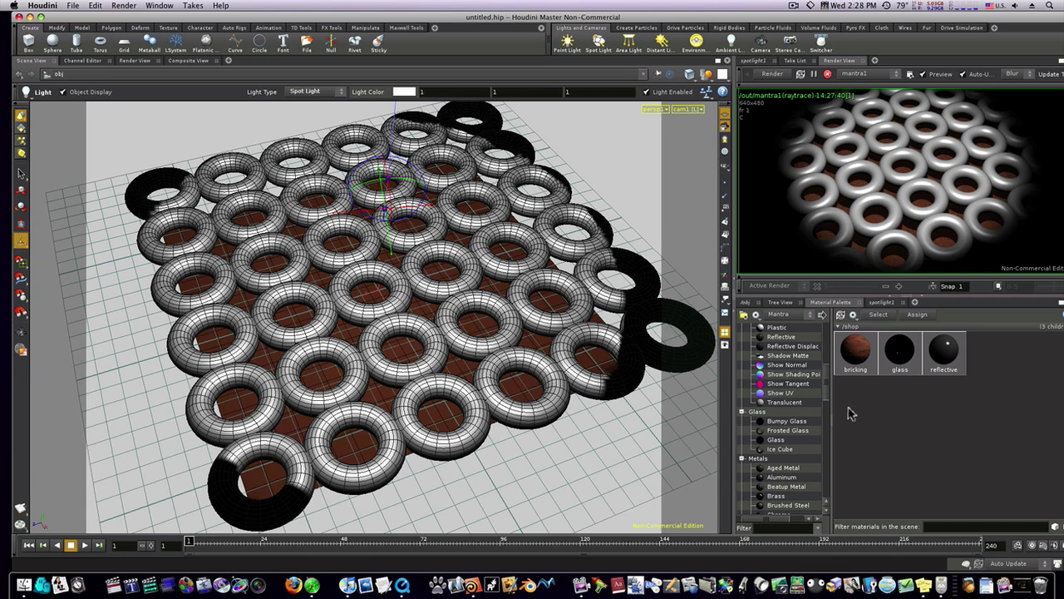
Step: Add the Checker Board material from the Mantra gallery's Patterns category to the scene's materials
{"action": "scroll", "coordinate": [815, 438], "scroll_direction": "down", "scroll_amount": 10}
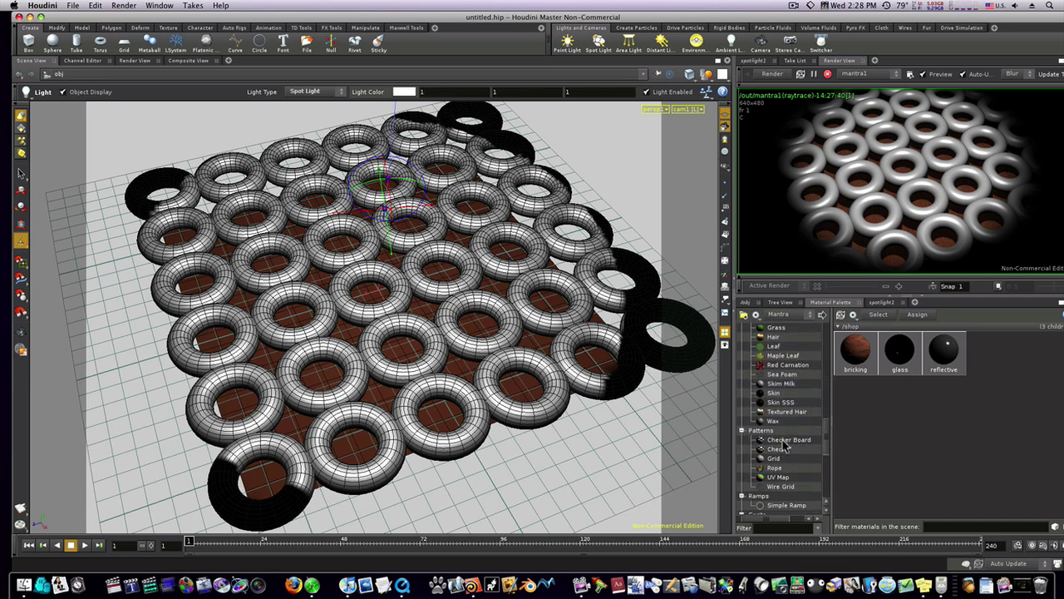
{"action": "left_click", "coordinate": [784, 441]}
{"action": "left_click_drag", "start_coordinate": [912, 432], "coordinate": [907, 423]}
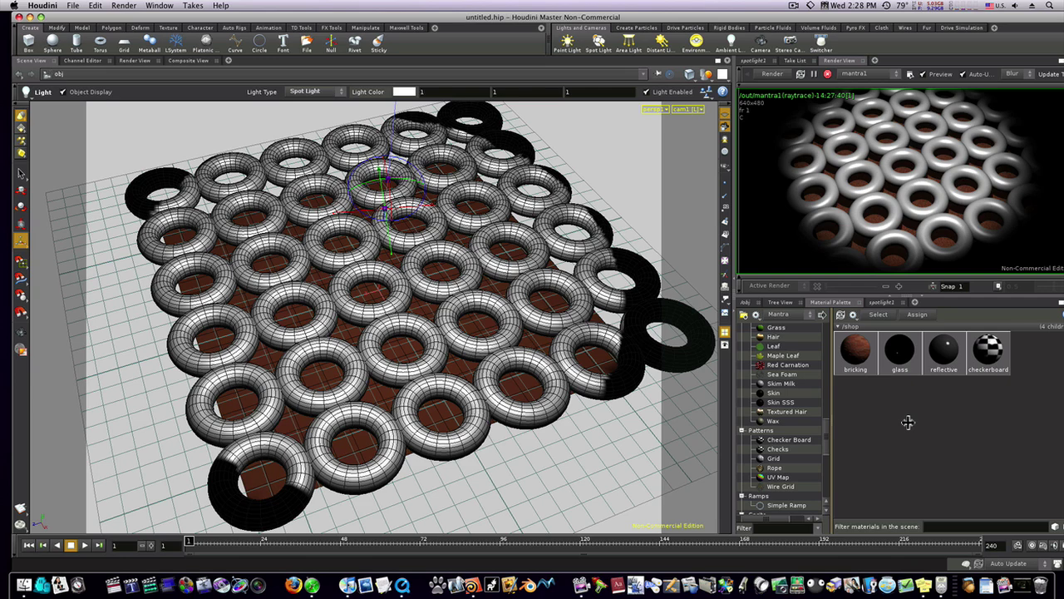
Step: Assign the glass material to the tori and check the result in a test render of cam1
{"action": "left_click_drag", "start_coordinate": [905, 350], "coordinate": [906, 355]}
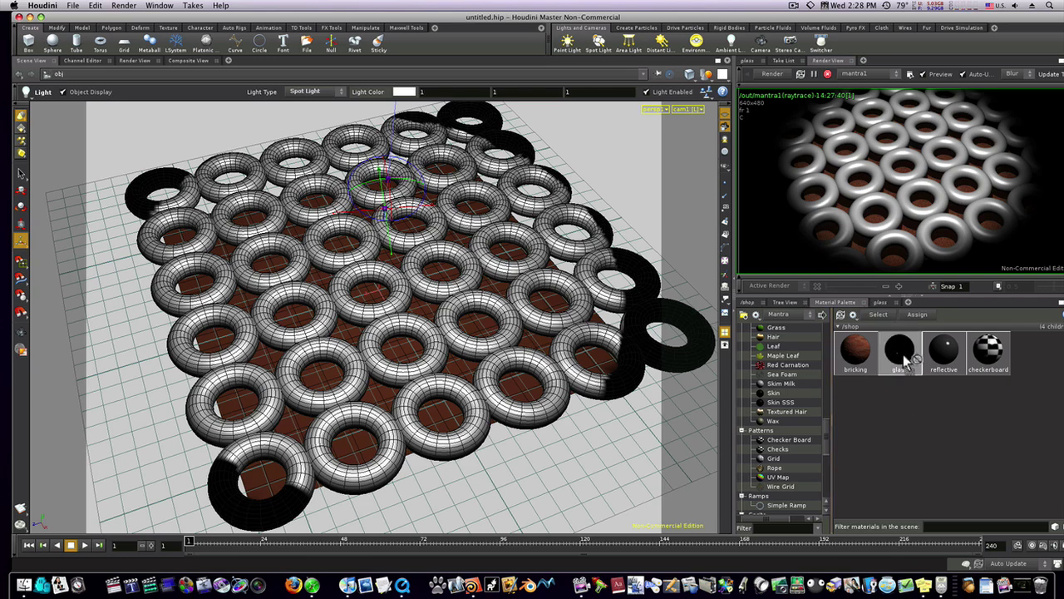
{"action": "left_click_drag", "start_coordinate": [903, 397], "coordinate": [891, 209]}
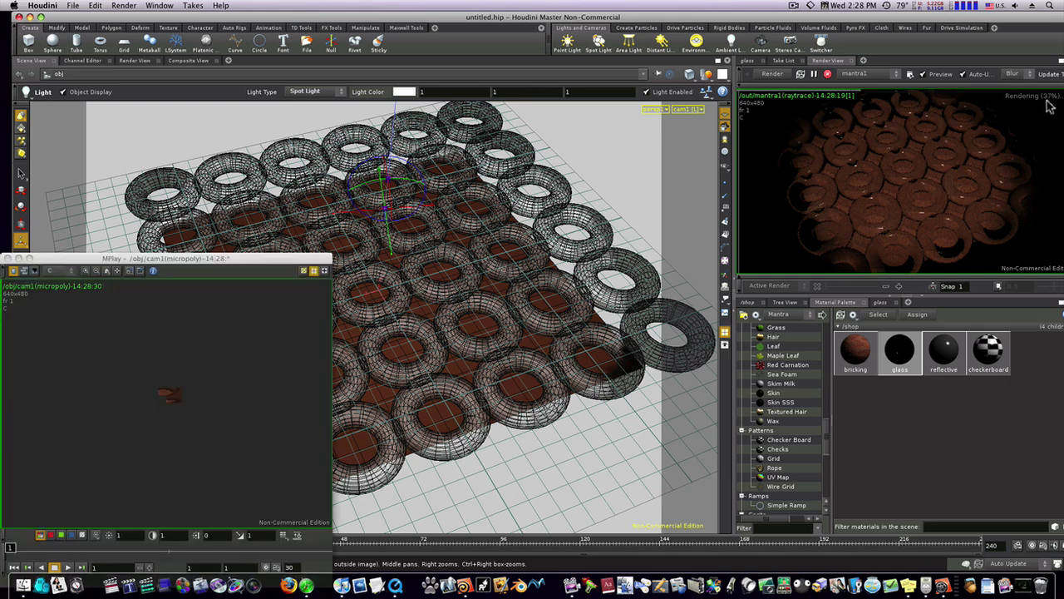
{"action": "left_click_drag", "start_coordinate": [246, 258], "coordinate": [377, 140]}
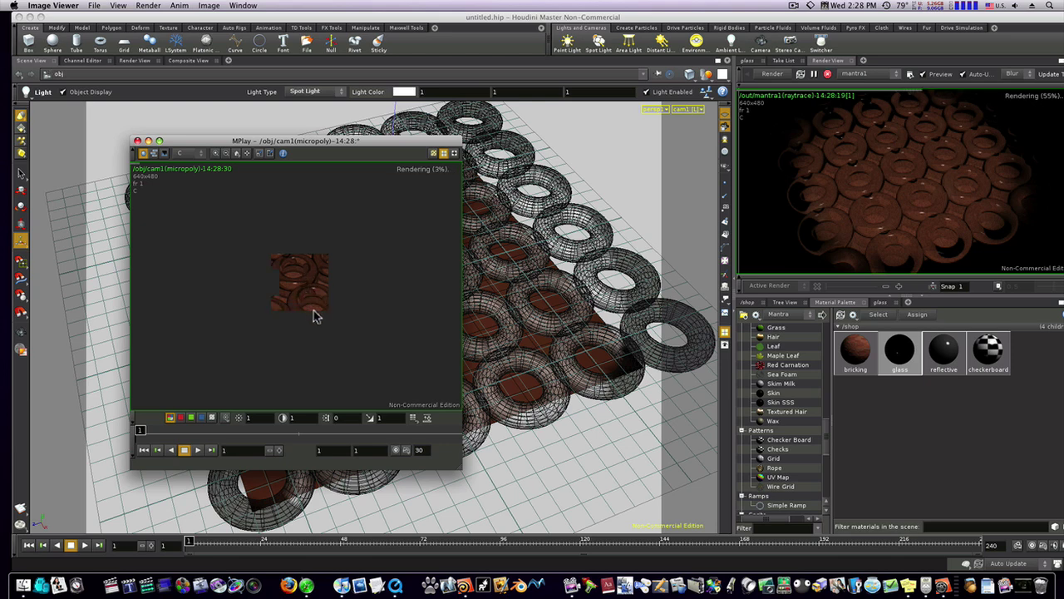
{"action": "left_click", "coordinate": [138, 141]}
Step: Replace the grid's bricking material with checkerboard, deleting bricking from the scene, and check the result in a test render of cam1
{"action": "left_click", "coordinate": [854, 351]}
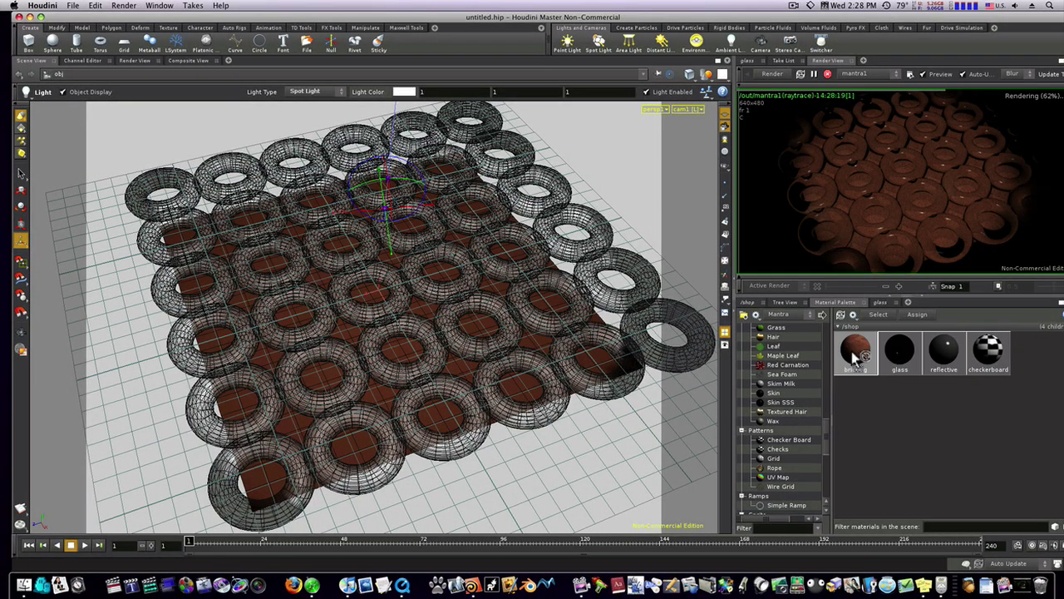
{"action": "key", "text": "Delete"}
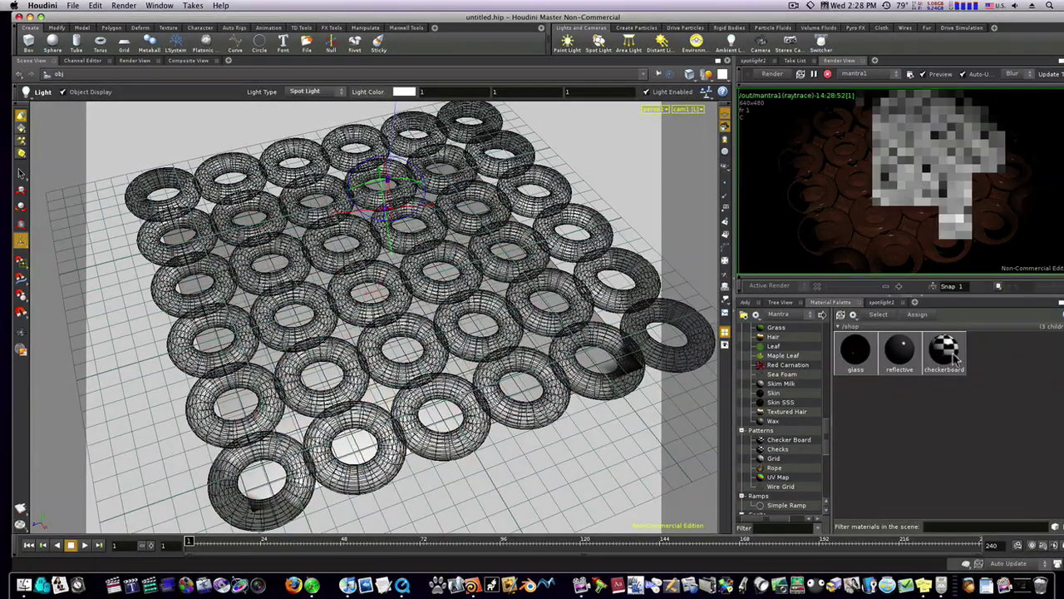
{"action": "left_click", "coordinate": [948, 358]}
{"action": "mouse_move", "coordinate": [952, 375]}
{"action": "left_mouse_down"}
{"action": "mouse_move", "coordinate": [462, 374]}
{"action": "mouse_move", "coordinate": [474, 401]}
{"action": "left_mouse_up"}
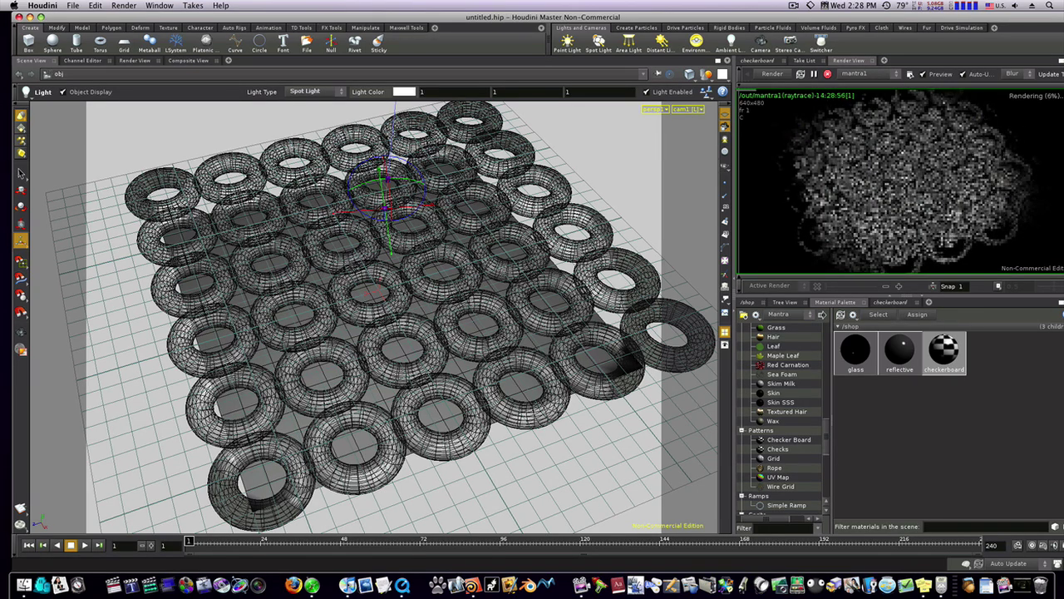
{"action": "left_click", "coordinate": [23, 526]}
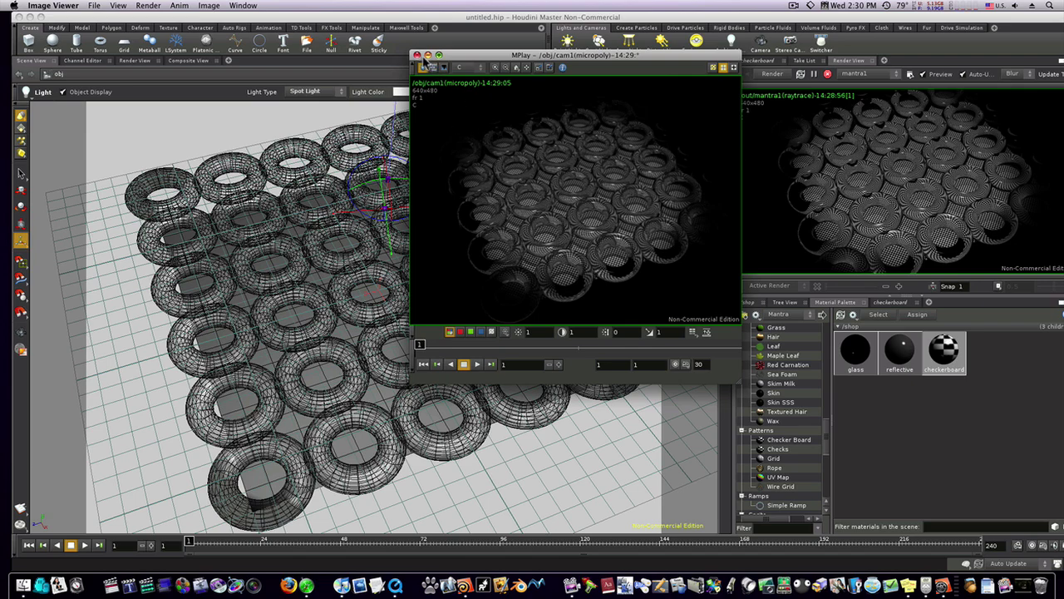
{"action": "left_click", "coordinate": [417, 55]}
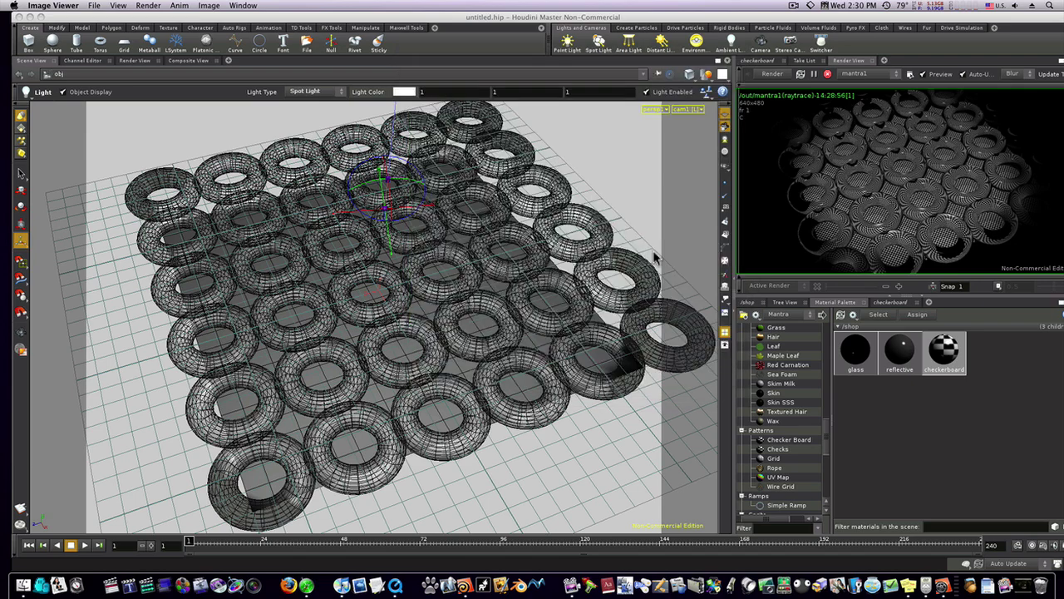
Step: Select grid_object1 in the object network and scale it up so the floor extends well beyond the tori
{"action": "left_click", "coordinate": [750, 302]}
{"action": "left_click", "coordinate": [780, 316]}
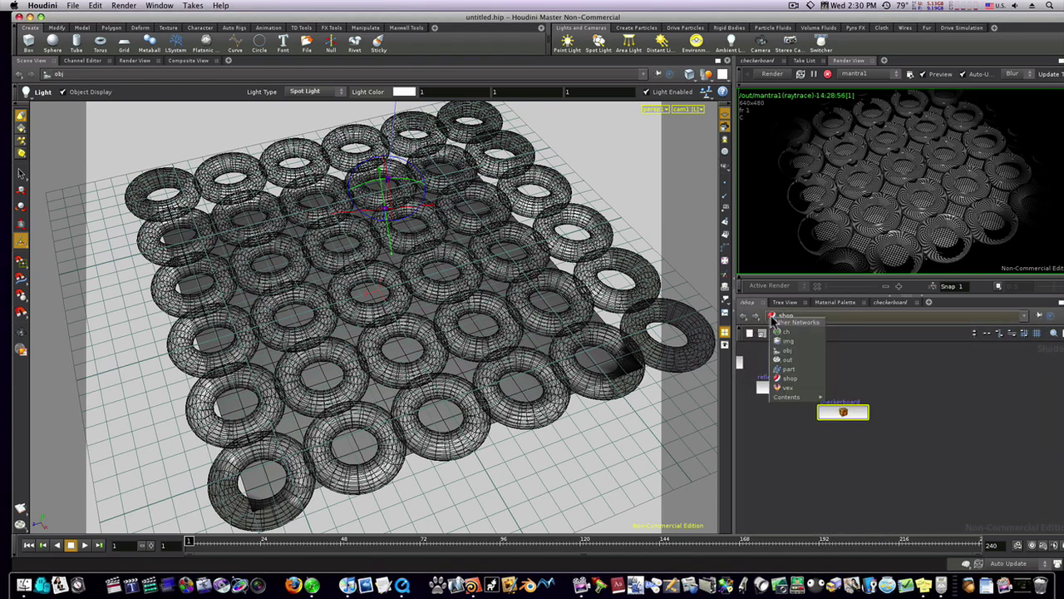
{"action": "left_click", "coordinate": [784, 350]}
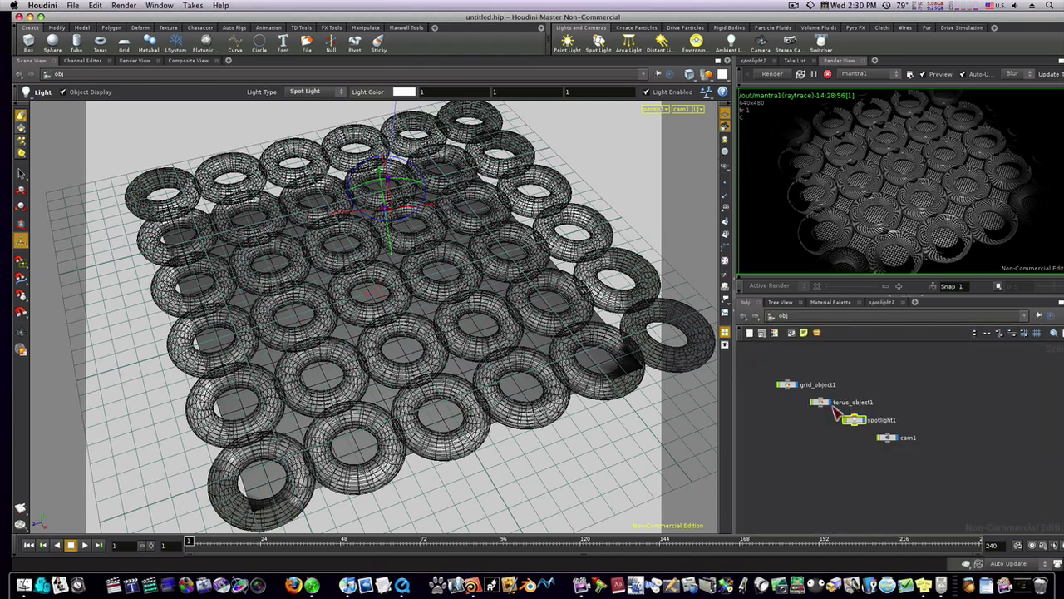
{"action": "left_click", "coordinate": [787, 385]}
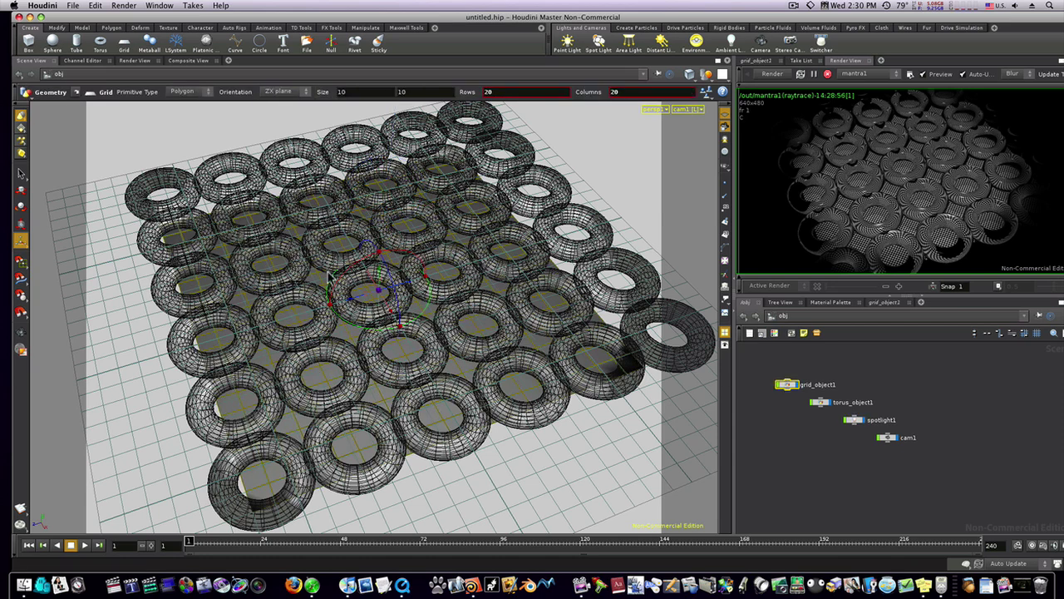
{"action": "left_click", "coordinate": [22, 190]}
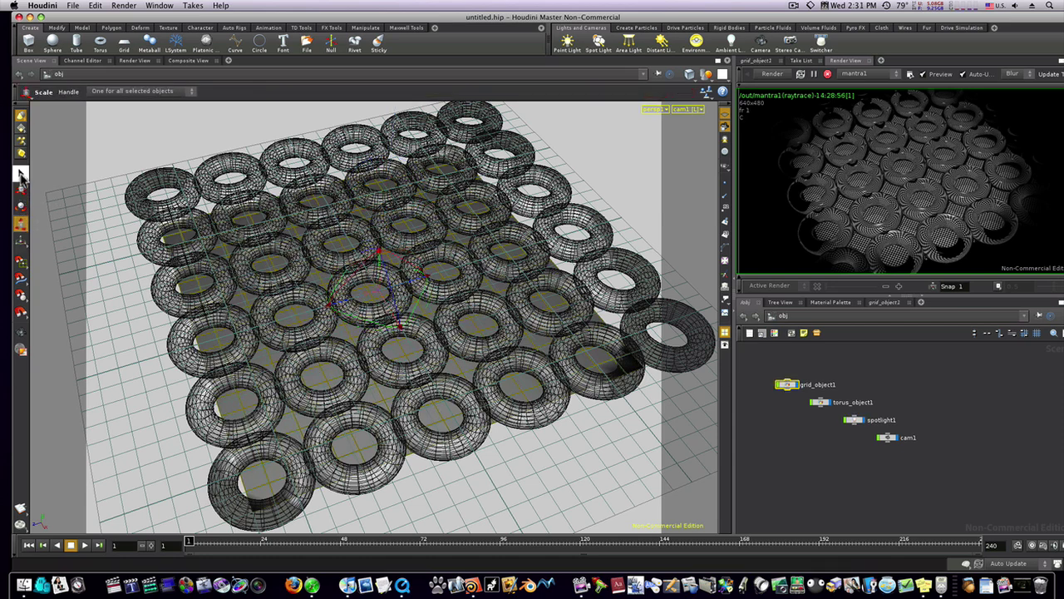
{"action": "left_click", "coordinate": [21, 174]}
{"action": "left_click", "coordinate": [22, 228]}
{"action": "left_click_drag", "start_coordinate": [378, 237], "coordinate": [373, 111]}
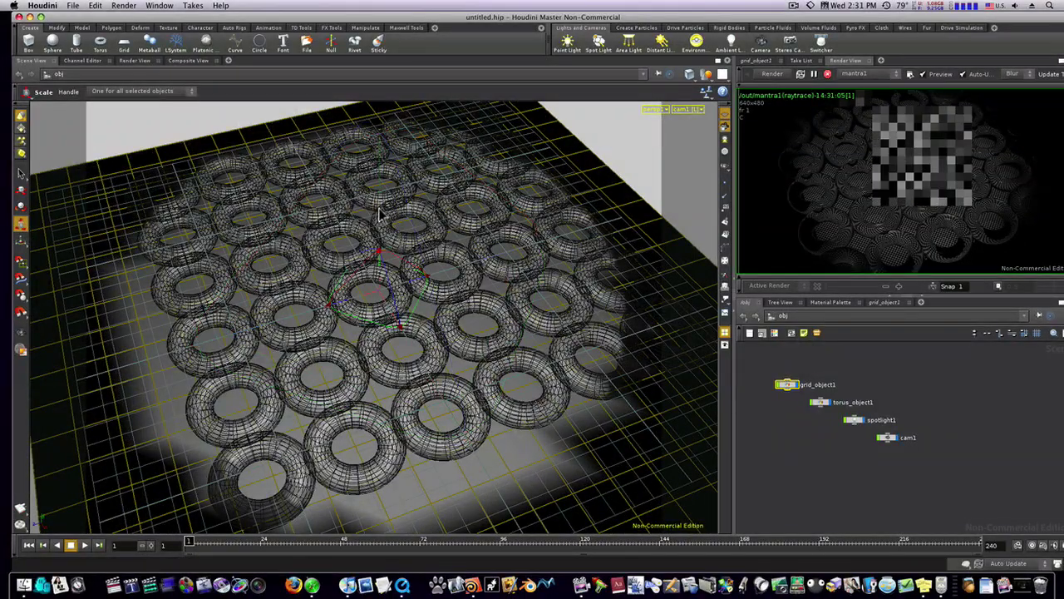
Step: Delete the glass material from the scene's materials
{"action": "left_click", "coordinate": [820, 302]}
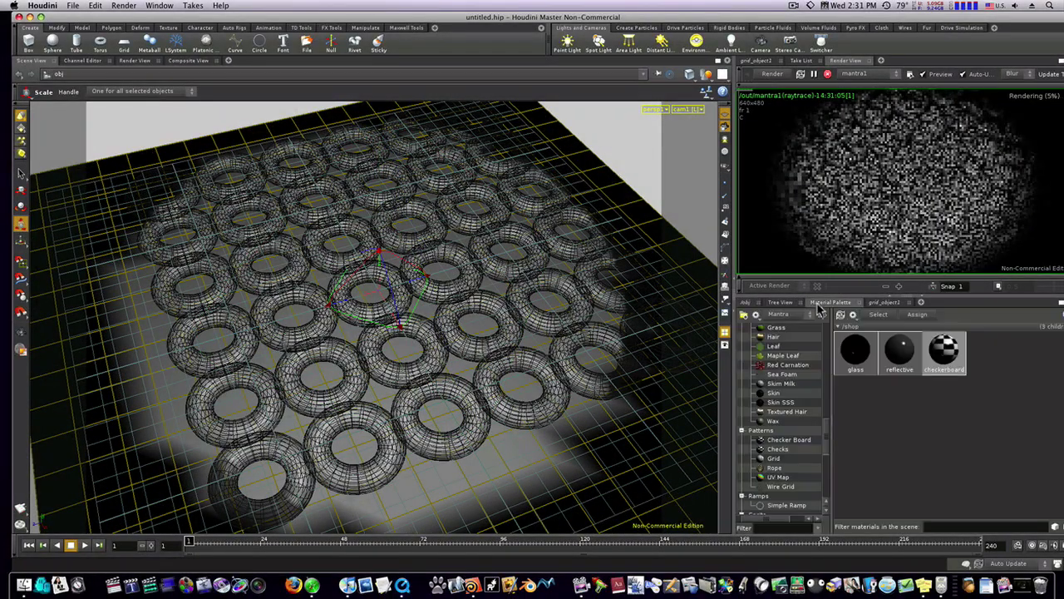
{"action": "left_click", "coordinate": [945, 353]}
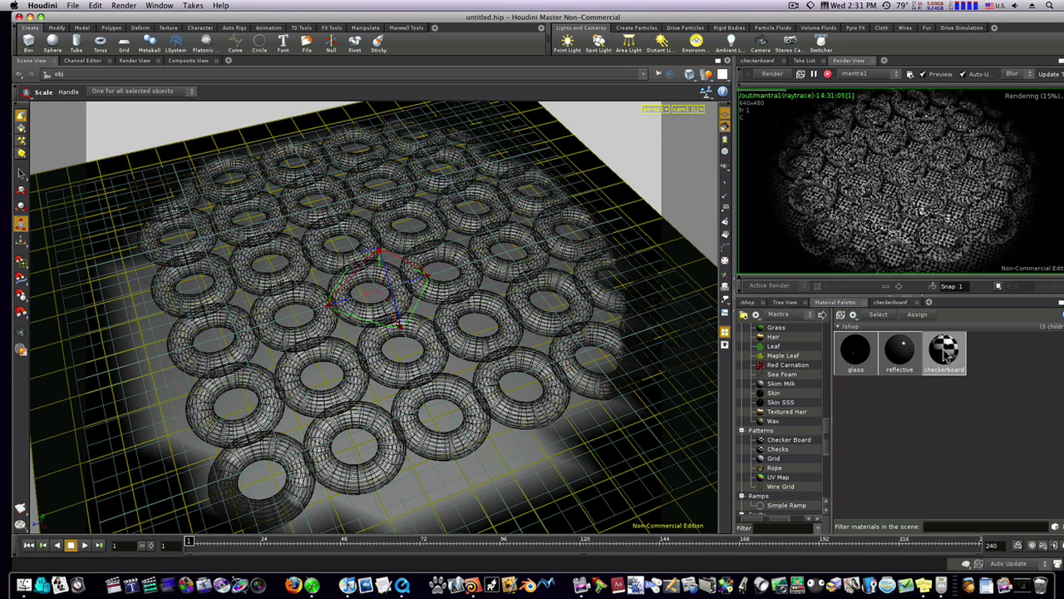
{"action": "left_click", "coordinate": [863, 358]}
{"action": "key", "text": "Delete"}
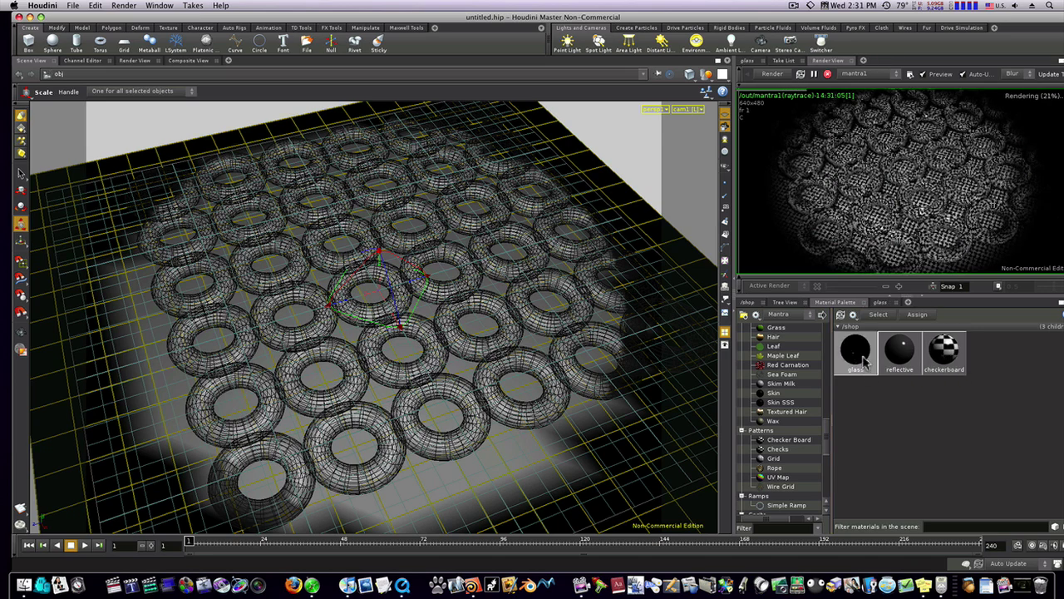
Step: Assign the checkerboard material to the tori and the reflective material to the grid
{"action": "left_click", "coordinate": [905, 353]}
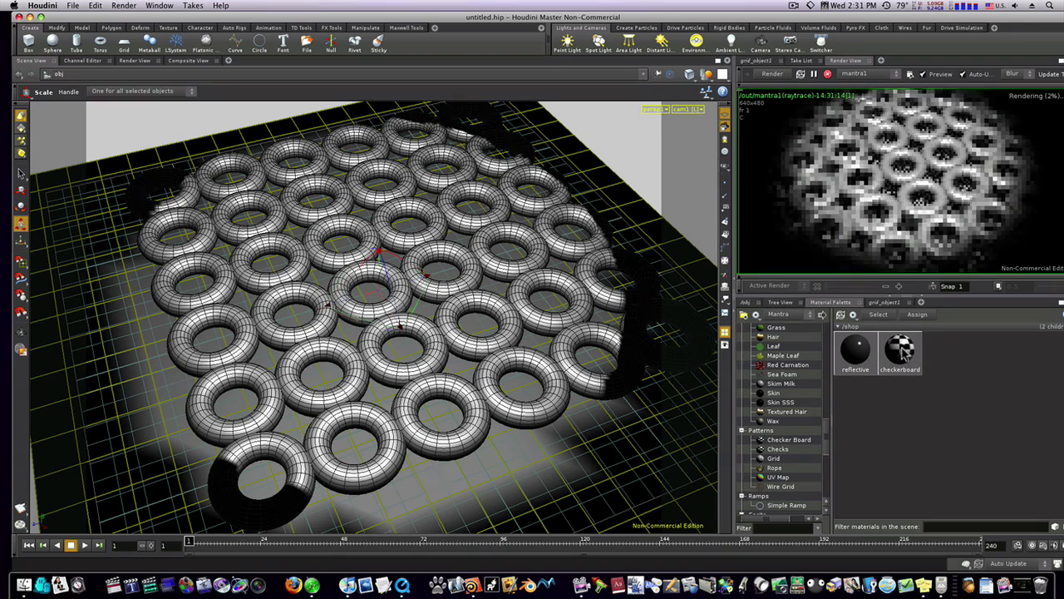
{"action": "left_click_drag", "start_coordinate": [907, 353], "coordinate": [577, 413]}
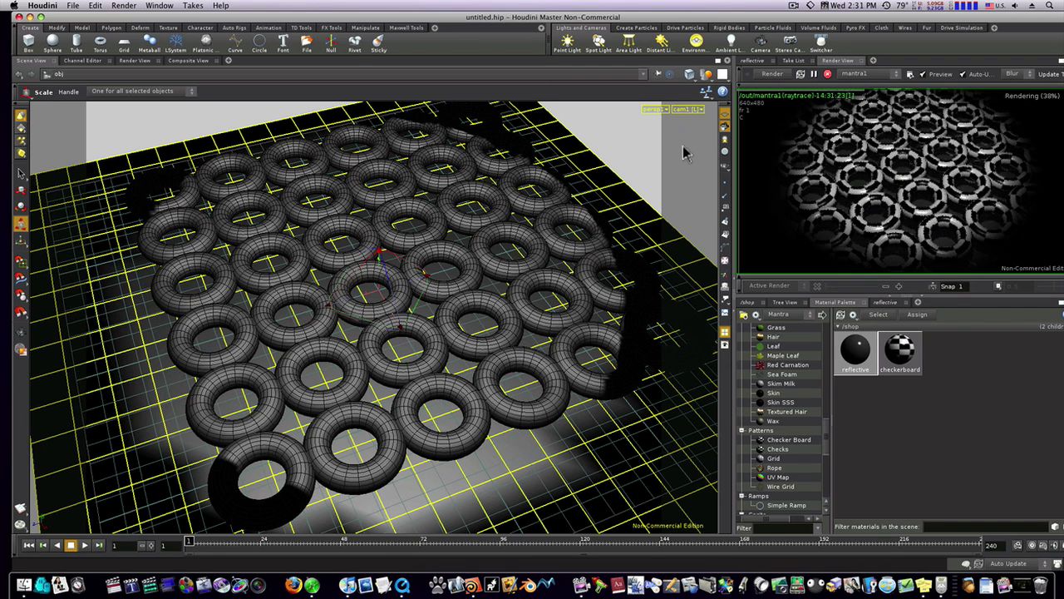
Step: Lower cam1 to a shallow angle across the tori and check the reflections in a test render
{"action": "key", "text": "Escape"}
{"action": "left_click_drag", "start_coordinate": [447, 248], "coordinate": [399, 238]}
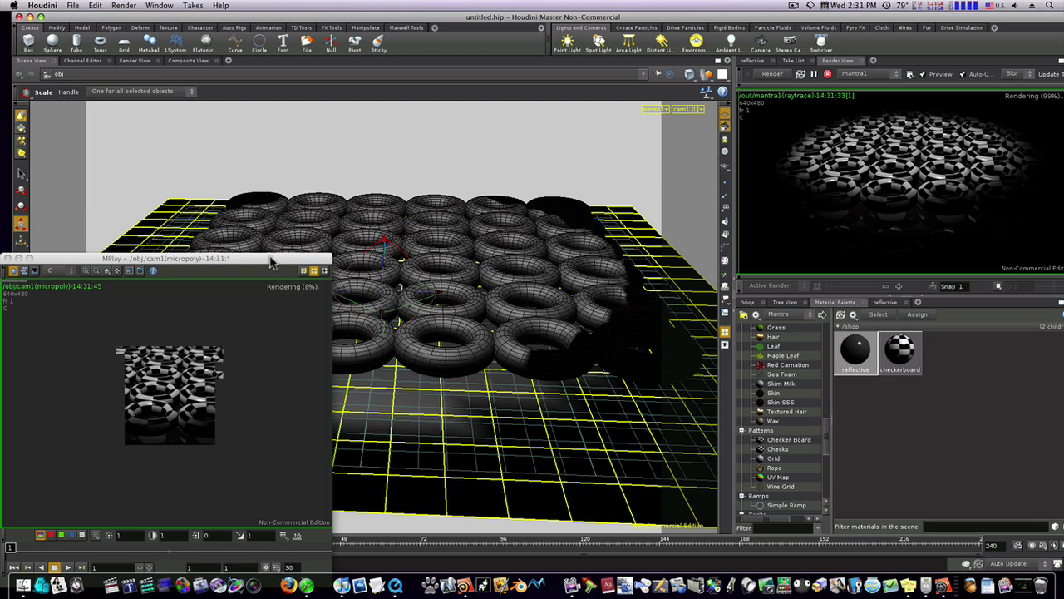
{"action": "left_click_drag", "start_coordinate": [270, 262], "coordinate": [697, 66]}
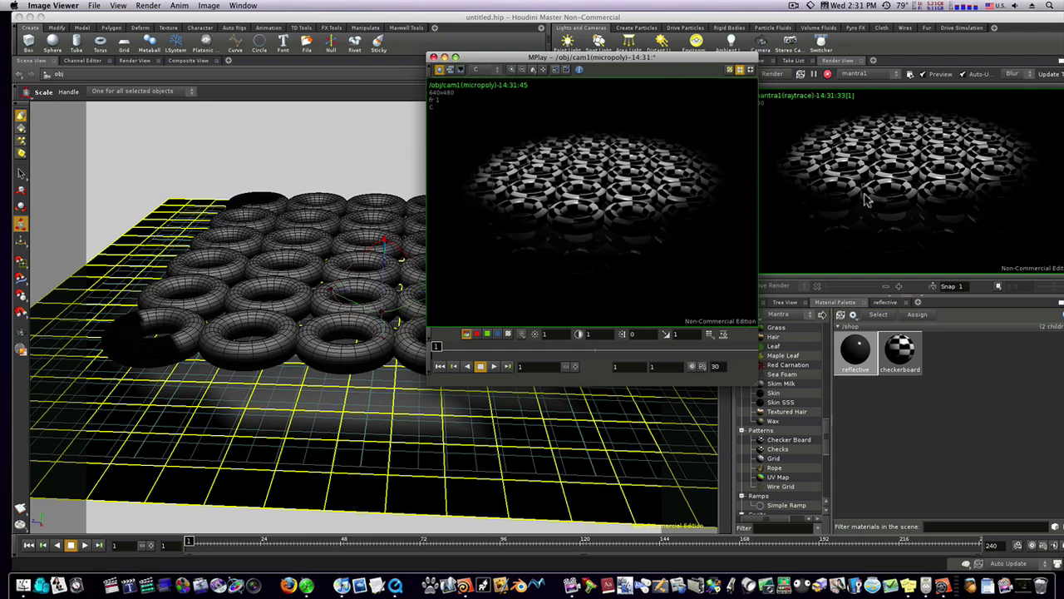
{"action": "left_click", "coordinate": [432, 56]}
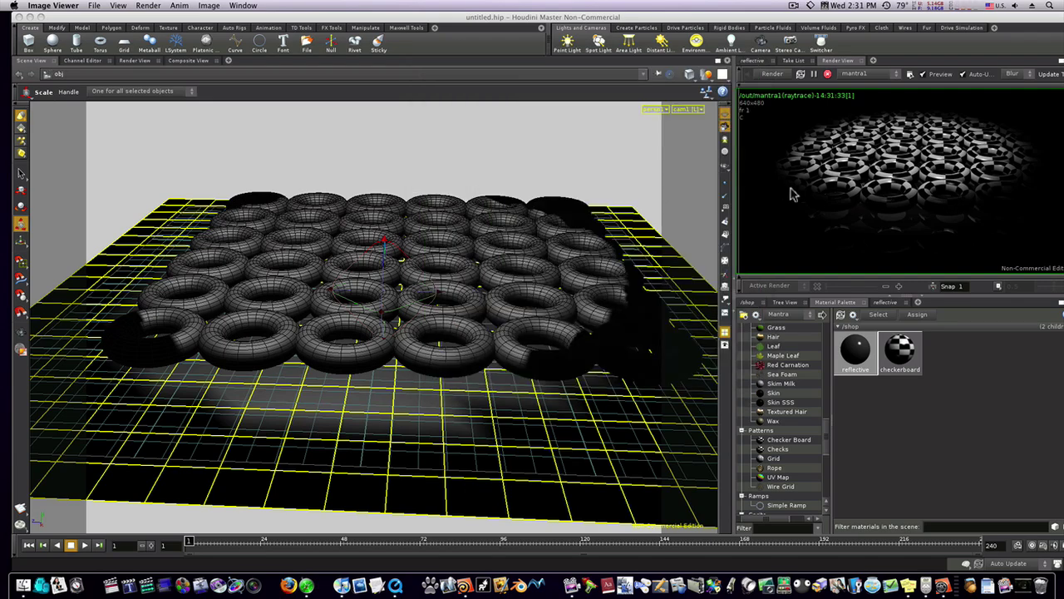